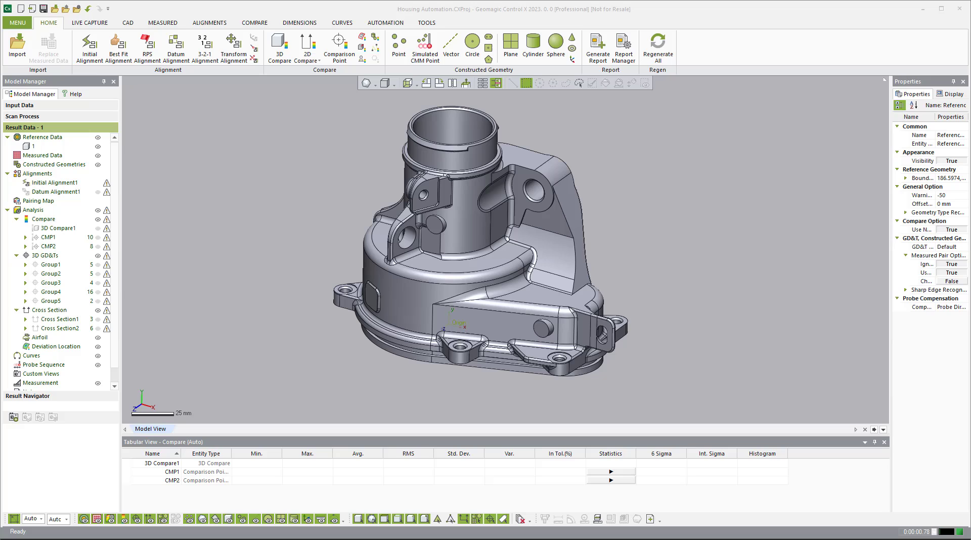
- Briefly show and hide the Group1 and Group2 dimension callouts, then rotate the housing model
left_click(98, 265)
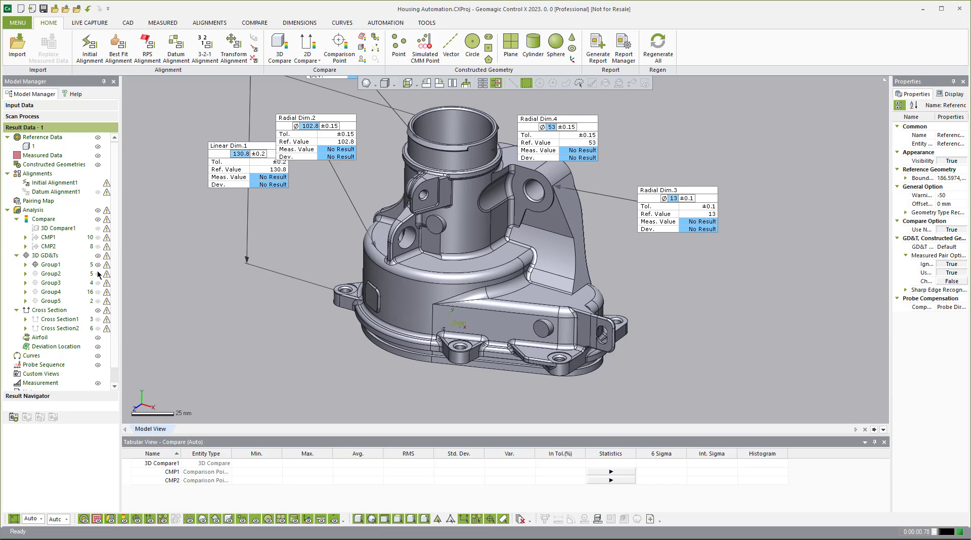
left_click(98, 274)
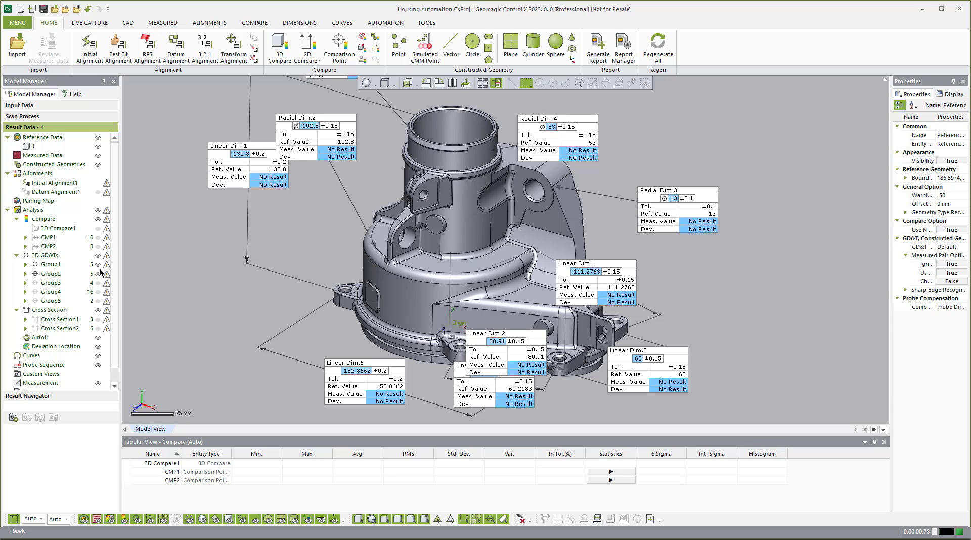
left_click(99, 274)
left_click(98, 265)
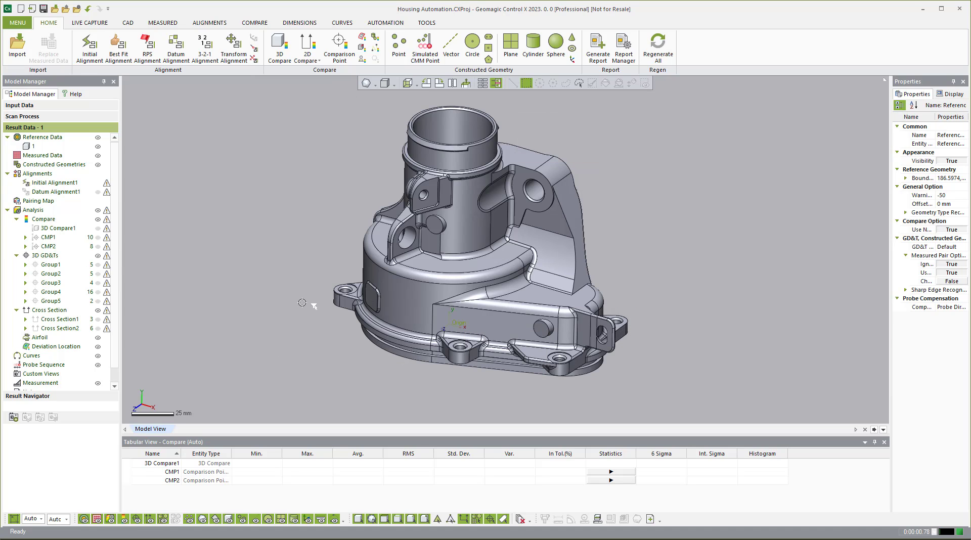
right_click_drag(560, 217, 457, 160)
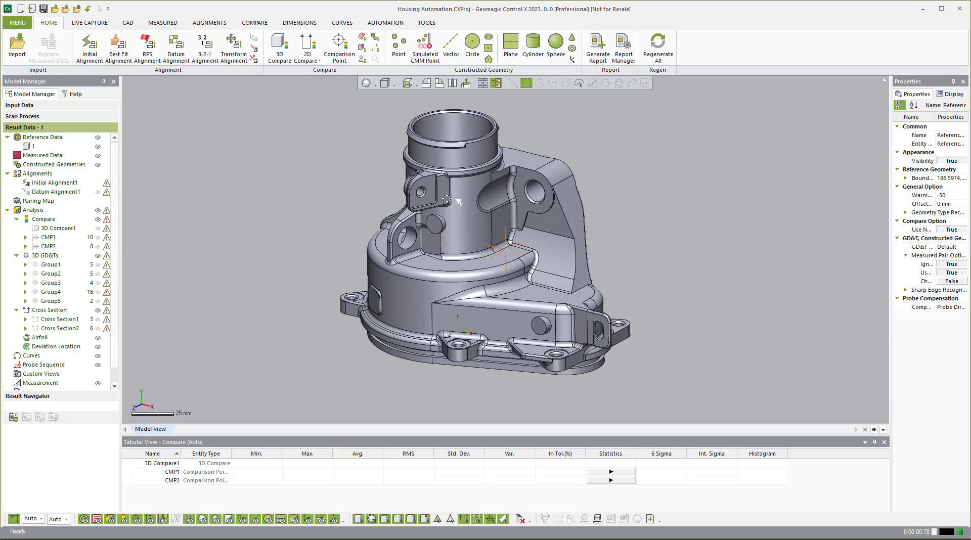
scroll(458, 160, "up", 2)
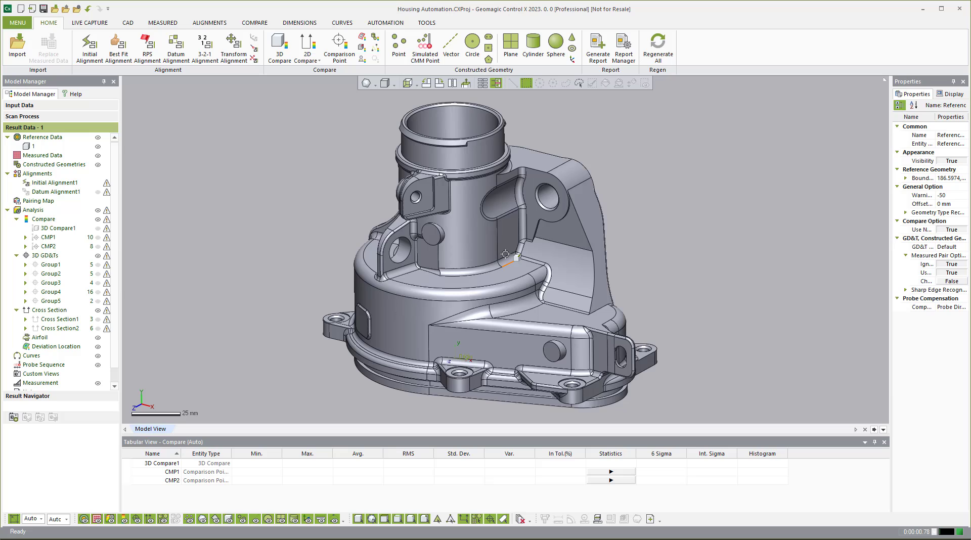
scroll(503, 252, "down", 1)
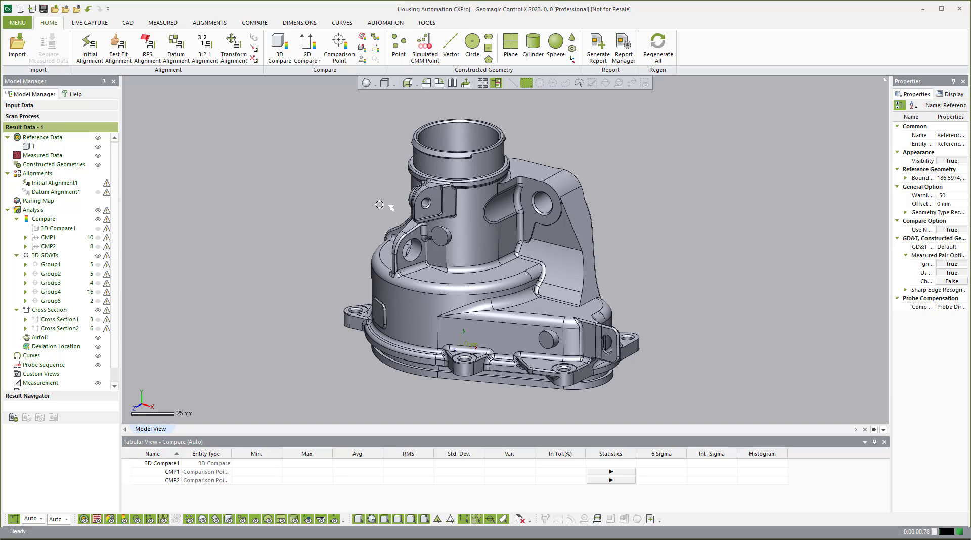
- Start a new batch process from MENU > Tools > Batch Process
left_click(18, 23)
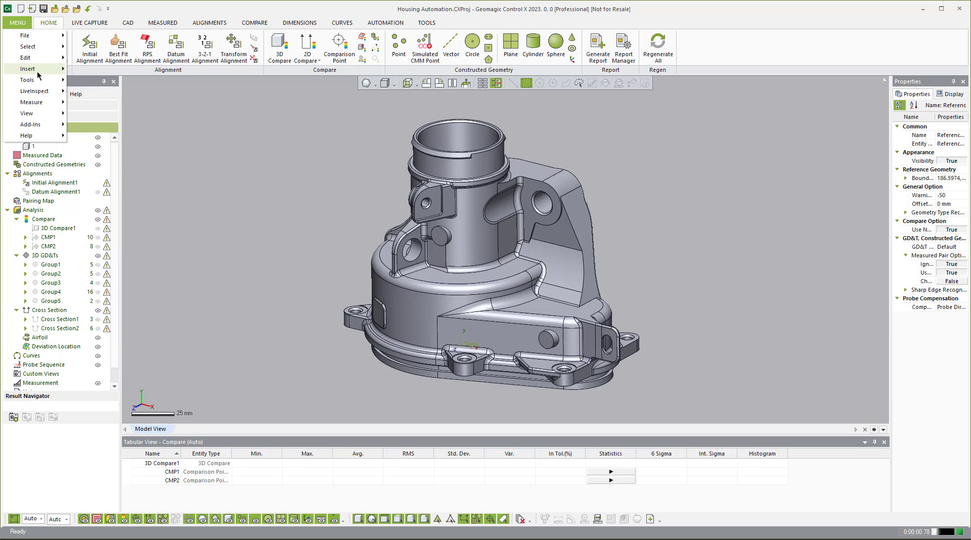
mouse_move(37, 75)
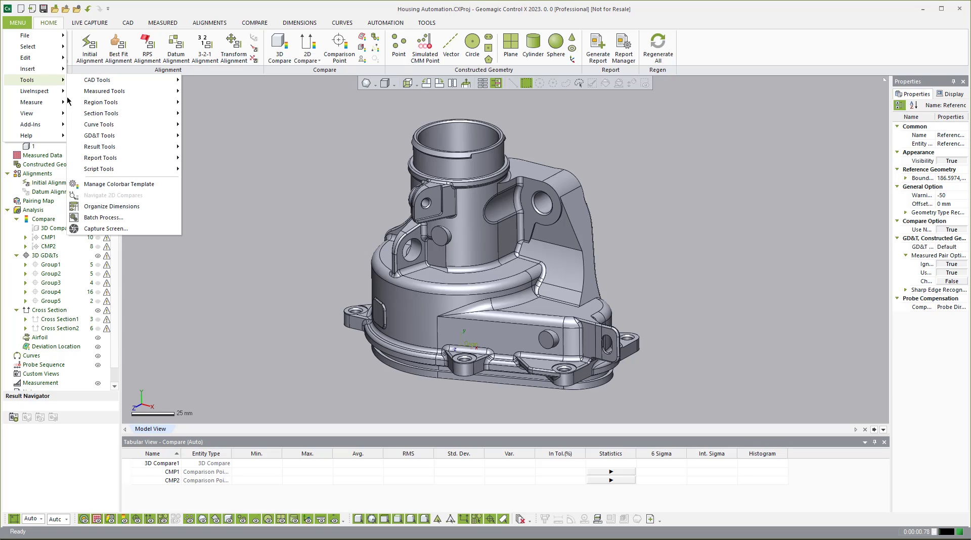
left_click(120, 219)
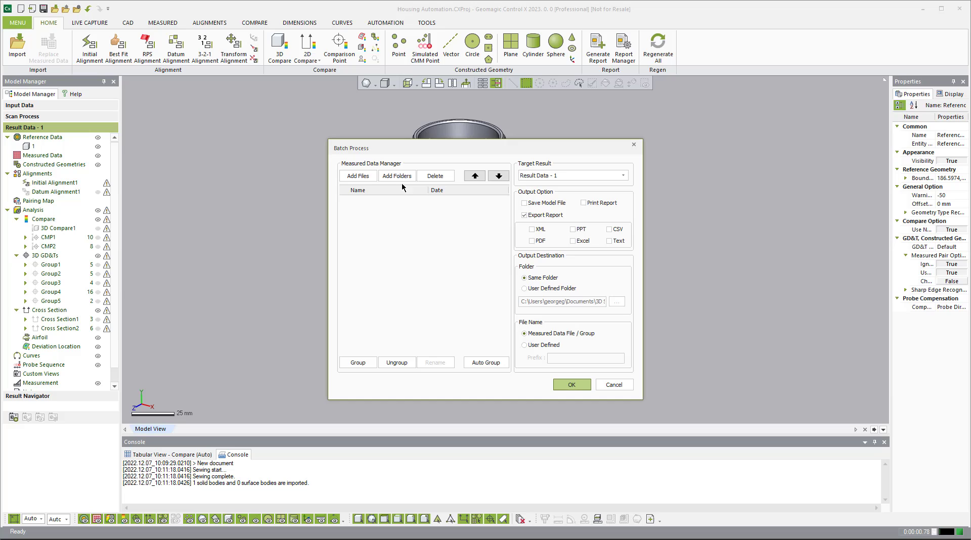
- Add sample_scan data1–3.stl from the 00 Houseing for automation folder to the batch list
left_click(365, 178)
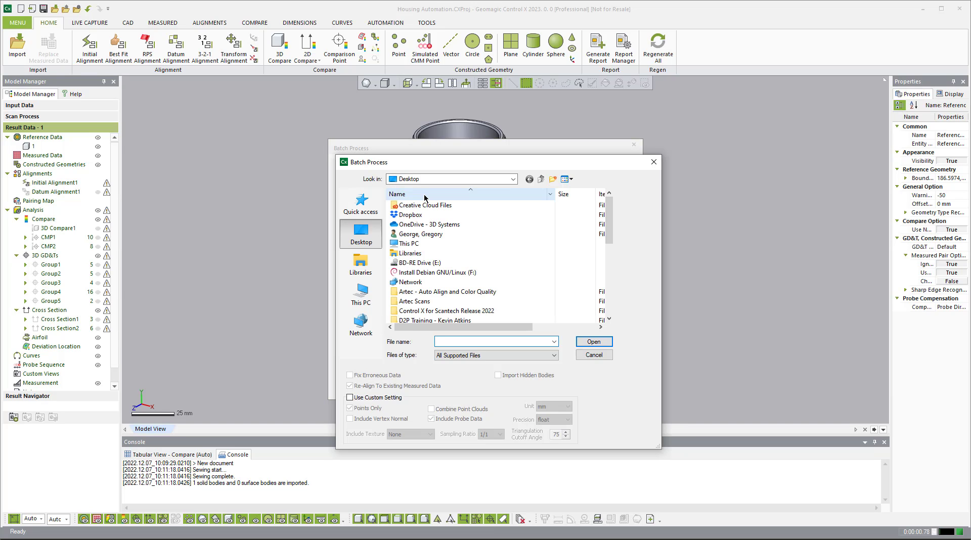
left_click(426, 225)
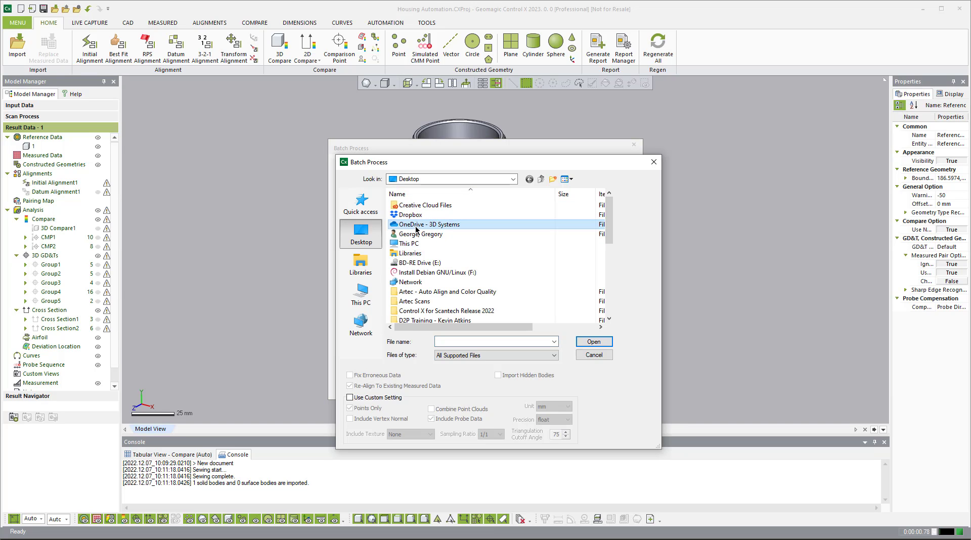
double_click(426, 225)
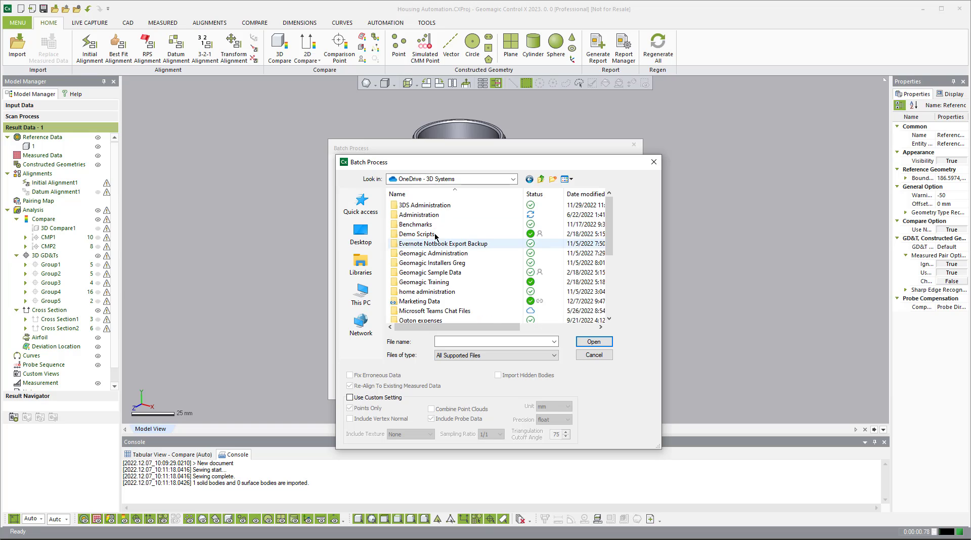
double_click(430, 272)
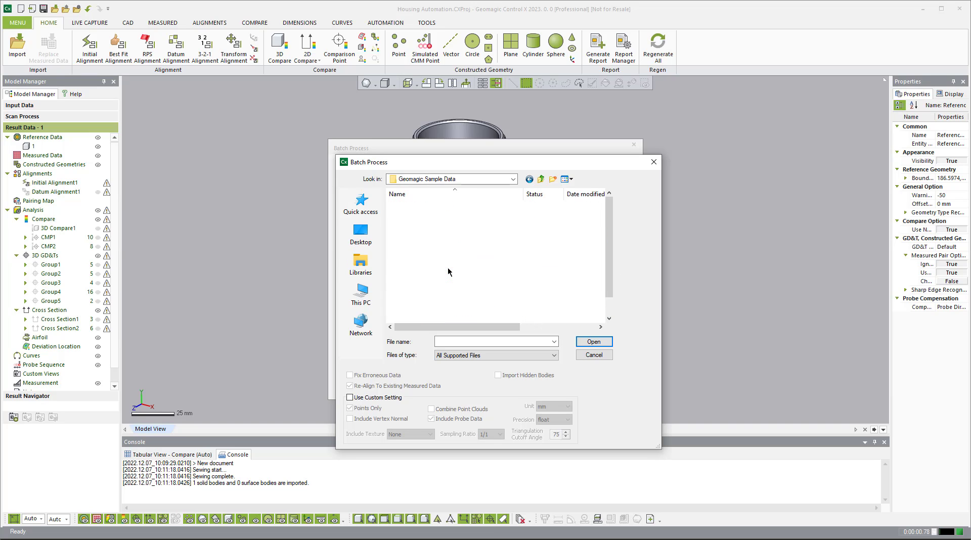
left_click(423, 225)
double_click(423, 225)
left_click(420, 205)
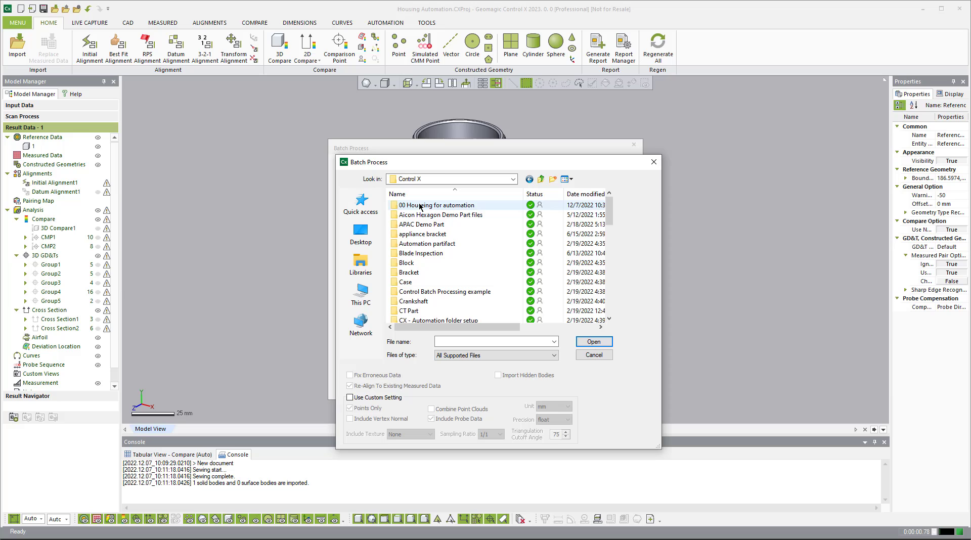
double_click(420, 205)
left_click(428, 234)
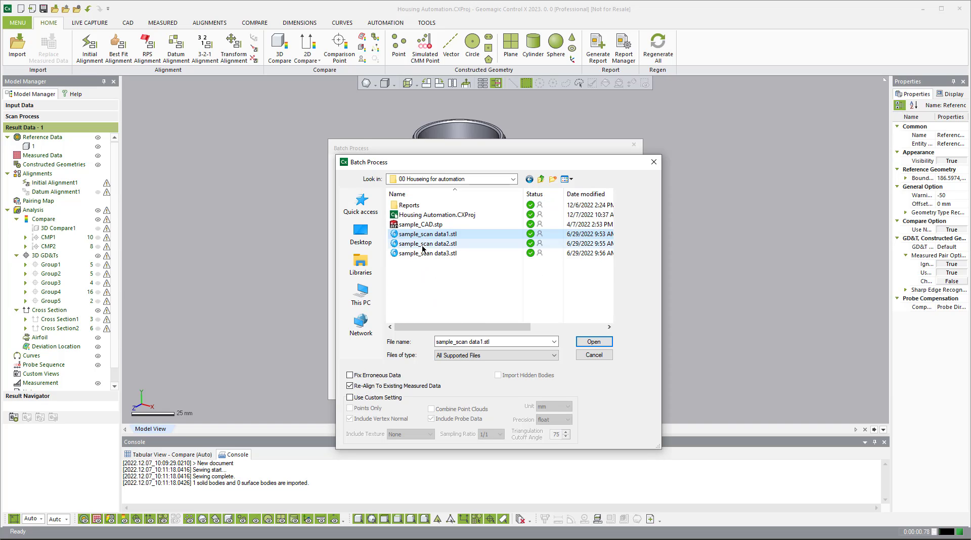
left_click(405, 253, "shift")
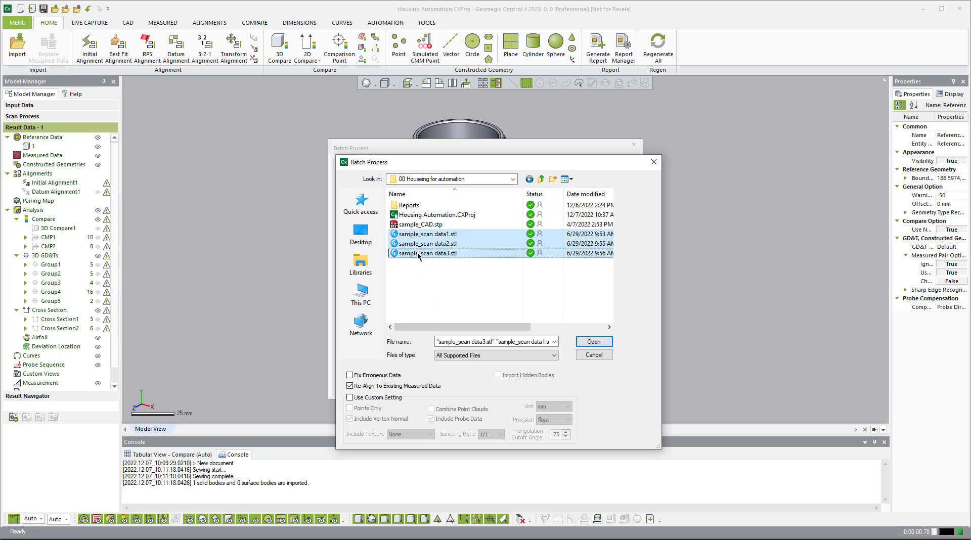
left_click(594, 342)
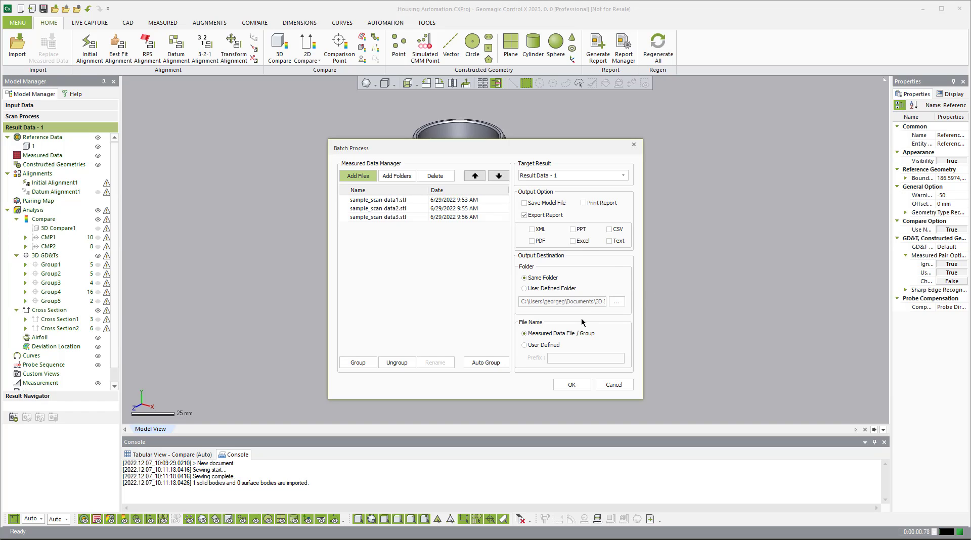
- Enable XML and PDF report export to the Same Folder and run the batch
left_click(538, 230)
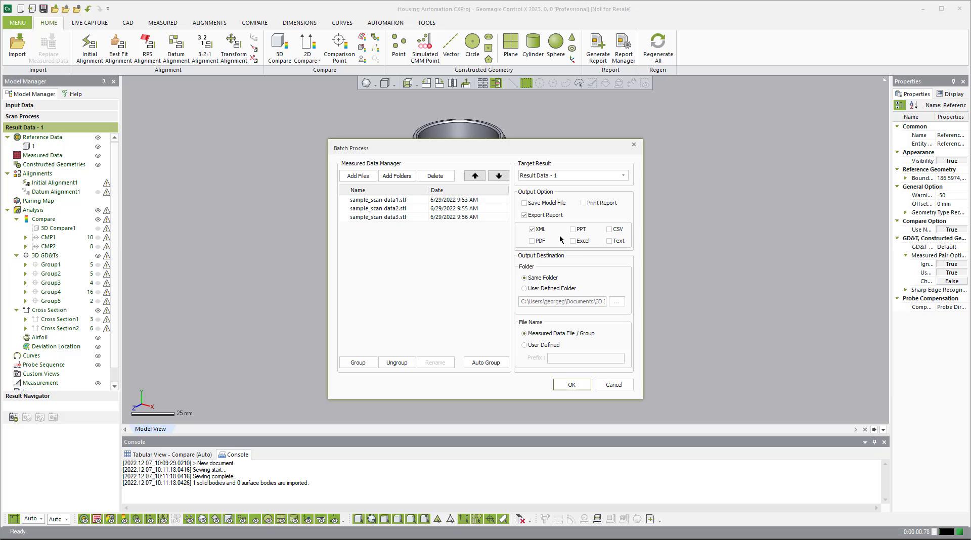
left_click(536, 242)
left_click(536, 289)
left_click(544, 280)
left_click(564, 386)
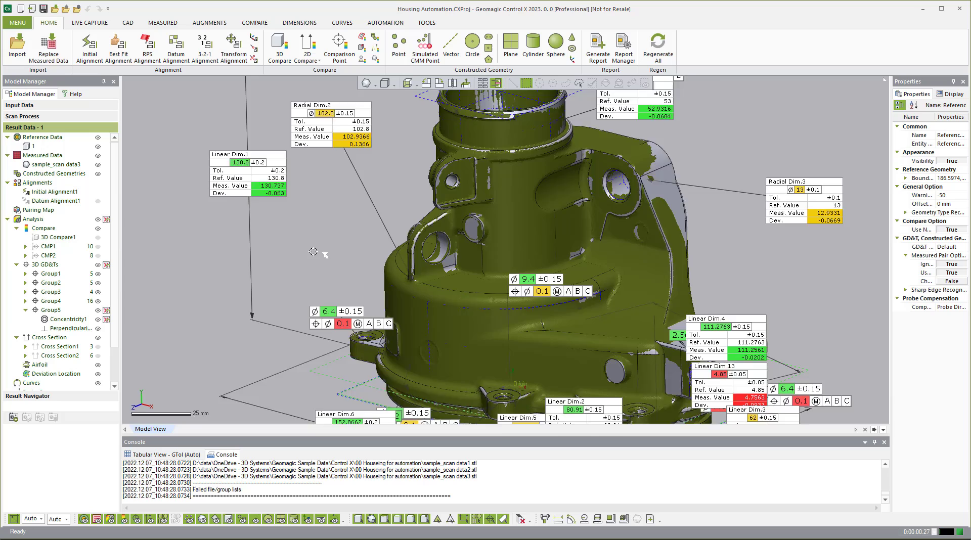
- Rotate the housing to see all callouts and inspect the Concentricity1 result
scroll(316, 251, "down", 3)
scroll(307, 266, "up", 1)
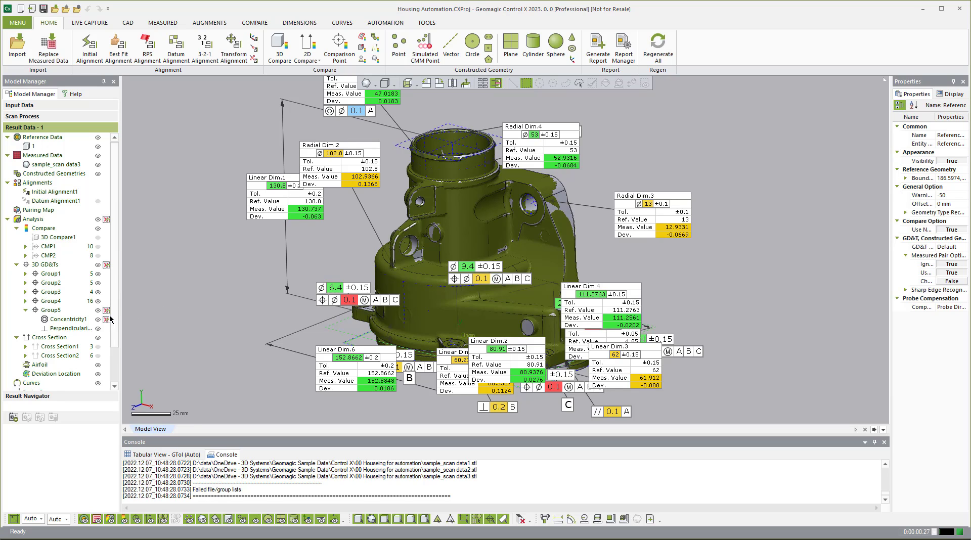
mouse_move(414, 122)
right_mouse_down()
mouse_move(474, 138)
mouse_move(166, 348)
right_mouse_up()
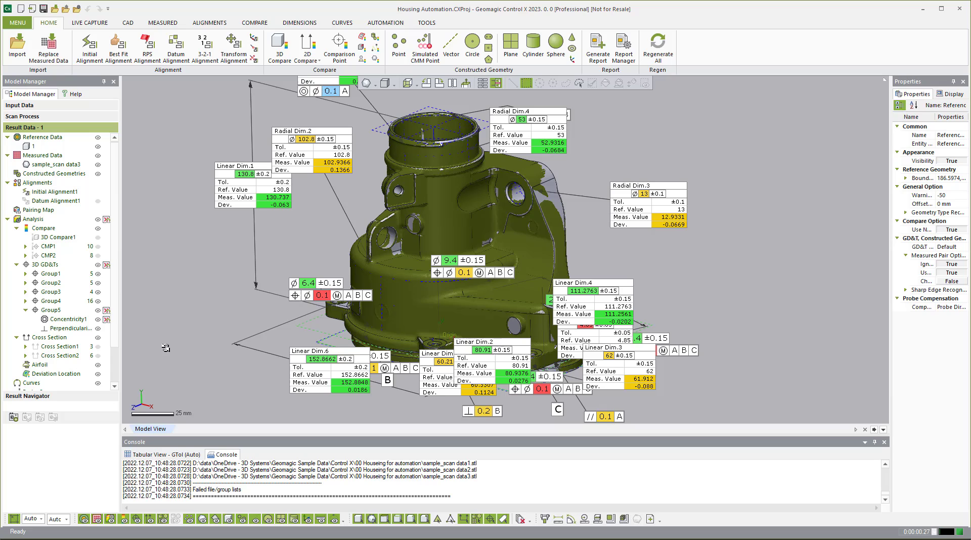
left_click(77, 320)
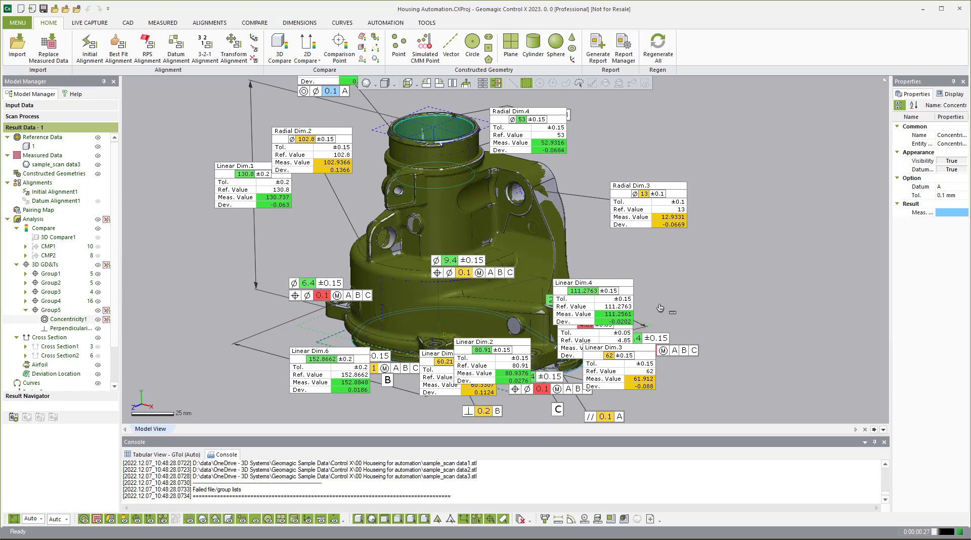
- Show only the reference model for item 1, hiding the scan and annotations
scroll(617, 354, "down", 2)
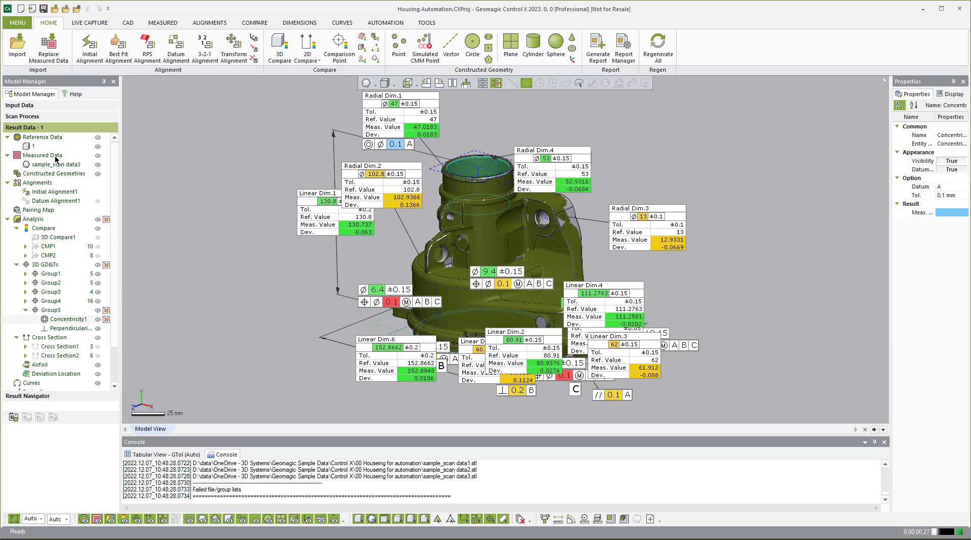
right_click(35, 148)
left_click(54, 153)
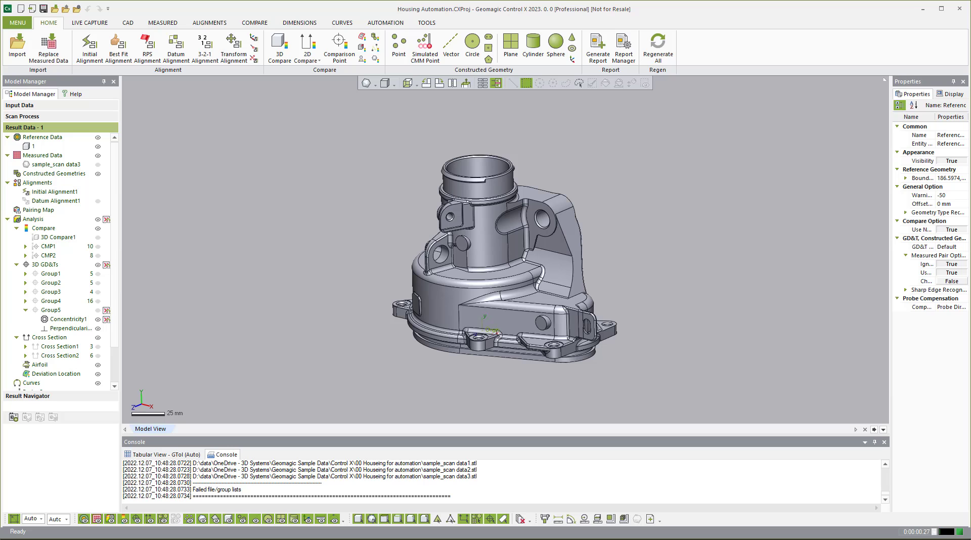
- Switch to the Reports folder, narrow its window, and select sample_scan data1(Report 1).pdf
key("alt+Tab")
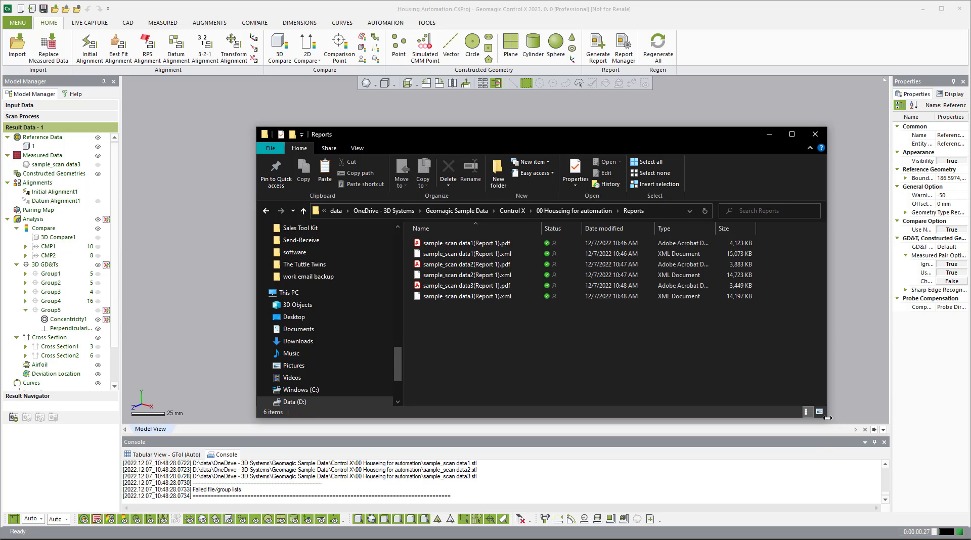
left_click_drag(809, 420, 754, 418)
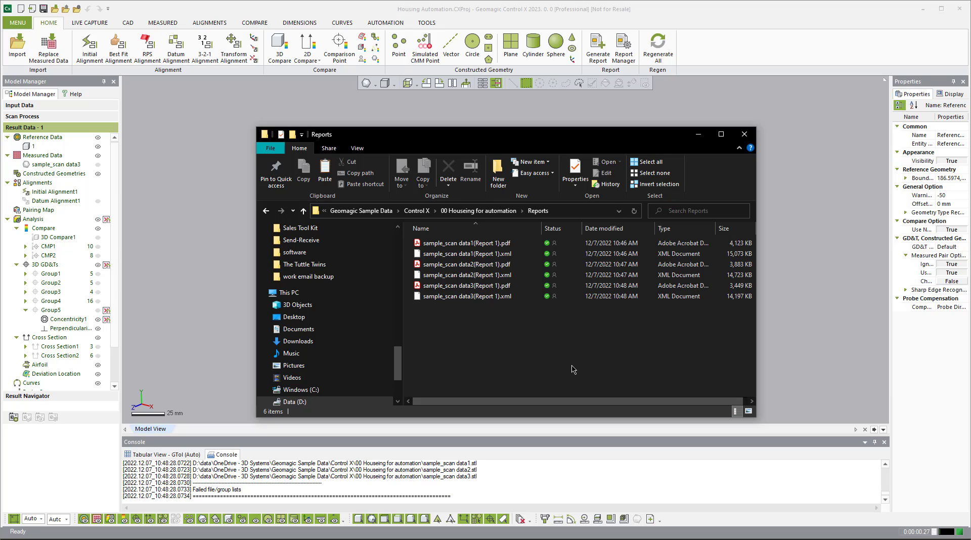
left_click(471, 245)
- Open sample_scan data1(Report 1).pdf, scroll through all 25 pages, and close Acrobat
double_click(472, 244)
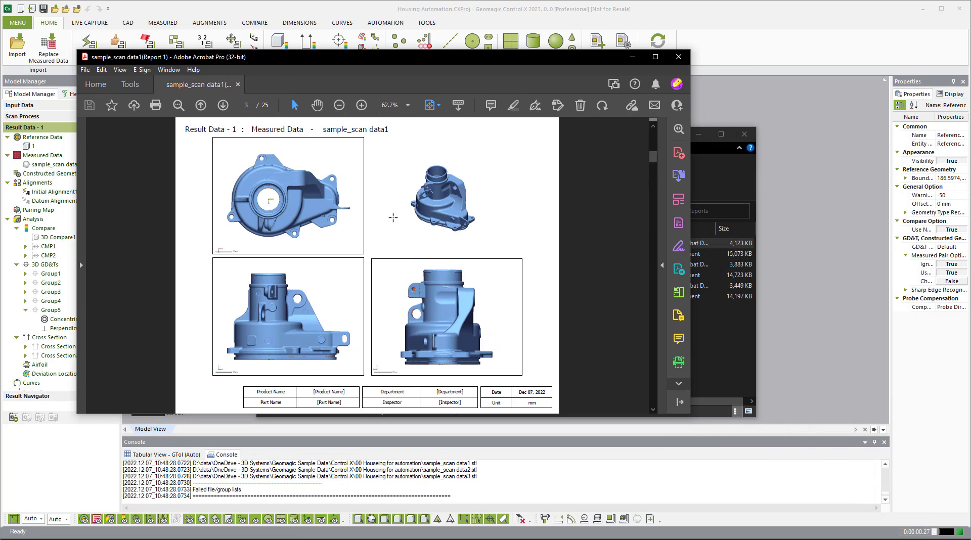
scroll(393, 217, "down", 1)
scroll(393, 219, "down", 4)
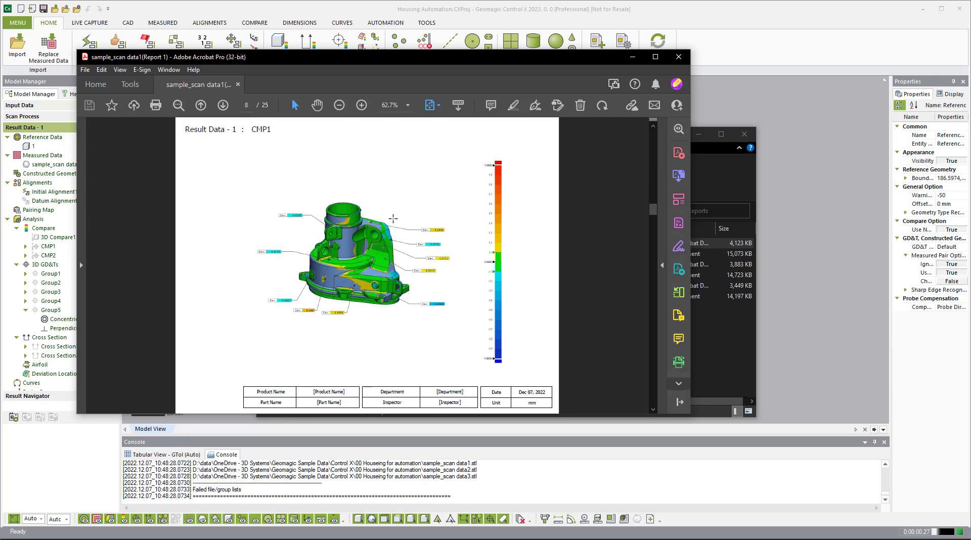
scroll(393, 219, "down", 1)
scroll(393, 218, "down", 1)
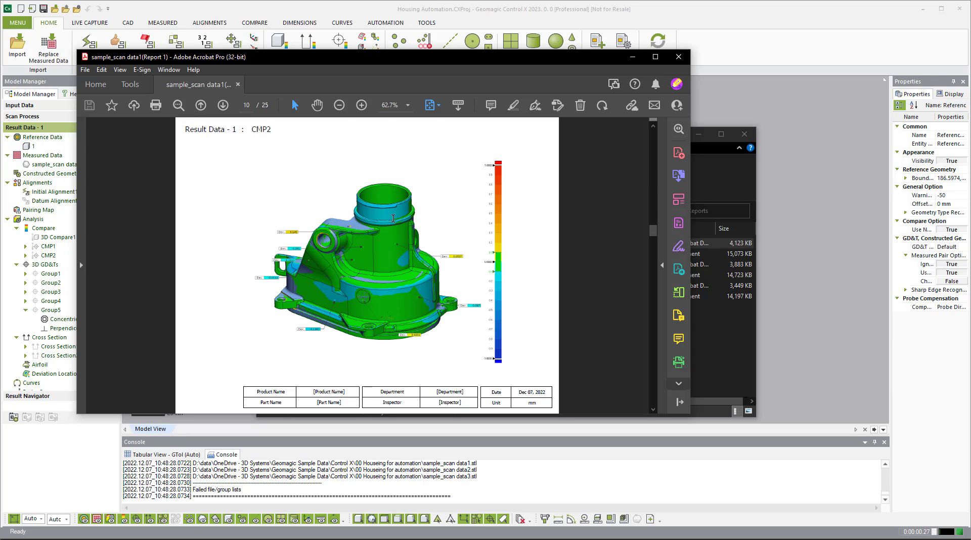
scroll(393, 219, "down", 2)
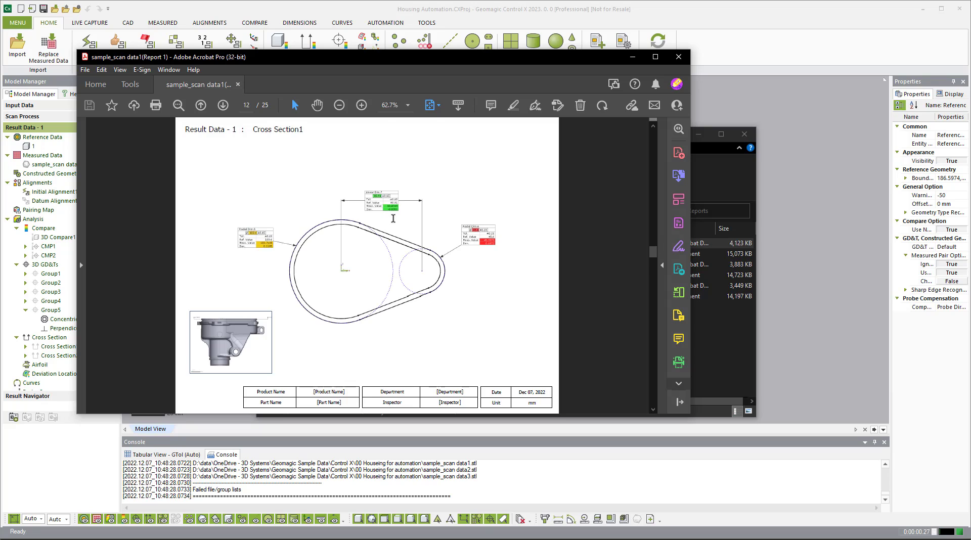
scroll(393, 218, "down", 1)
scroll(393, 218, "down", 1)
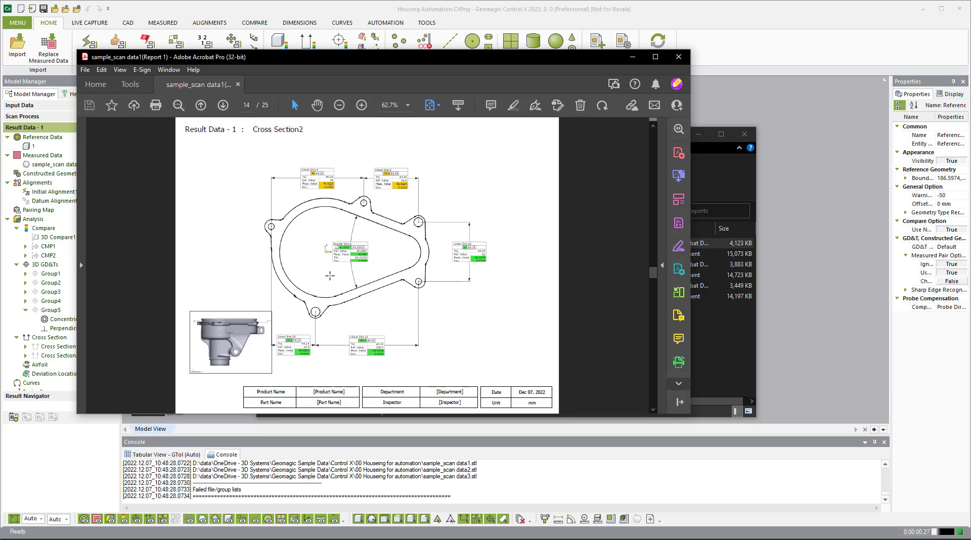
scroll(370, 277, "down", 2)
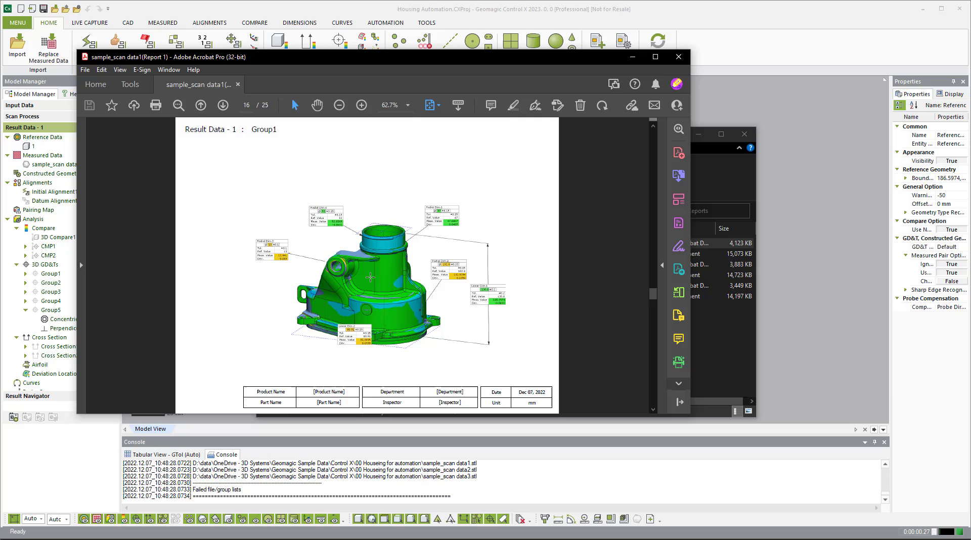
scroll(361, 304, "down", 2)
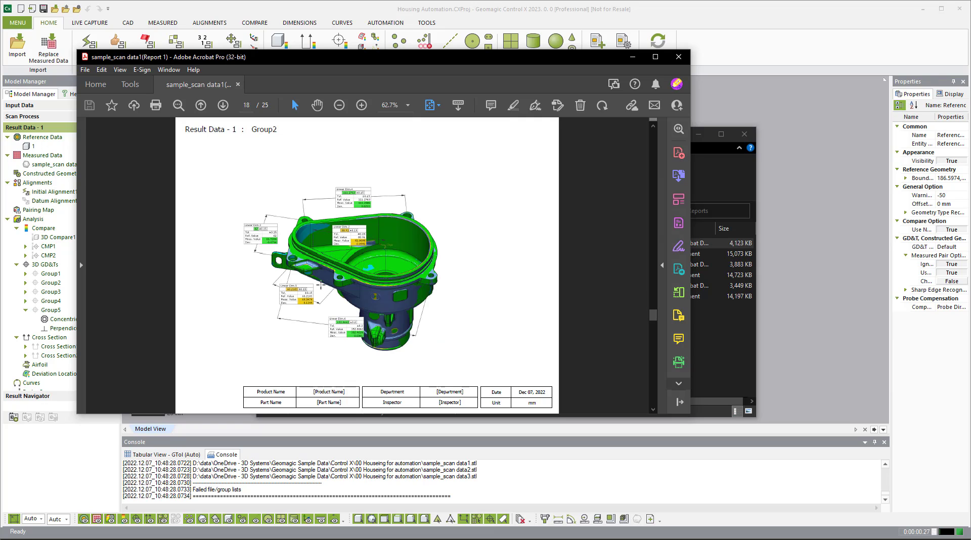
scroll(321, 285, "down", 2)
scroll(330, 284, "down", 2)
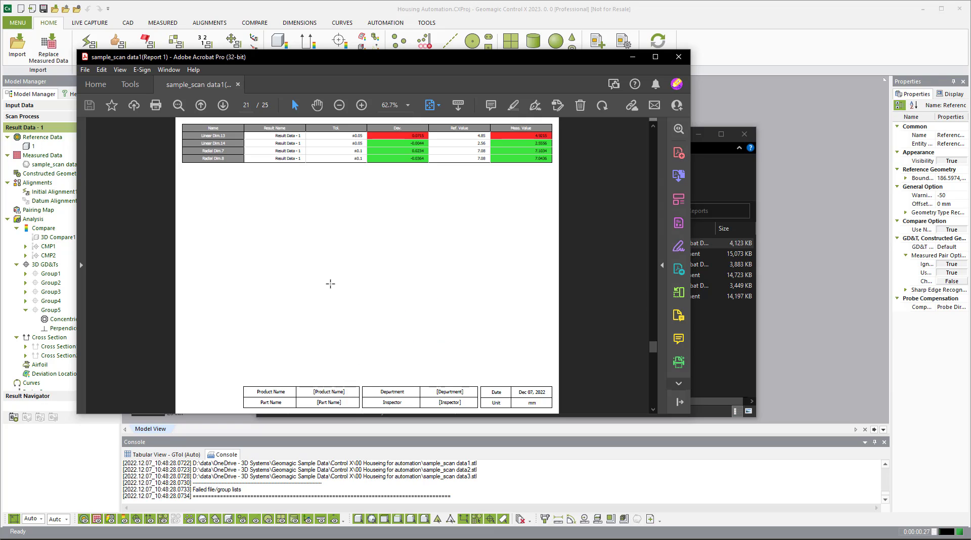
scroll(331, 284, "down", 3)
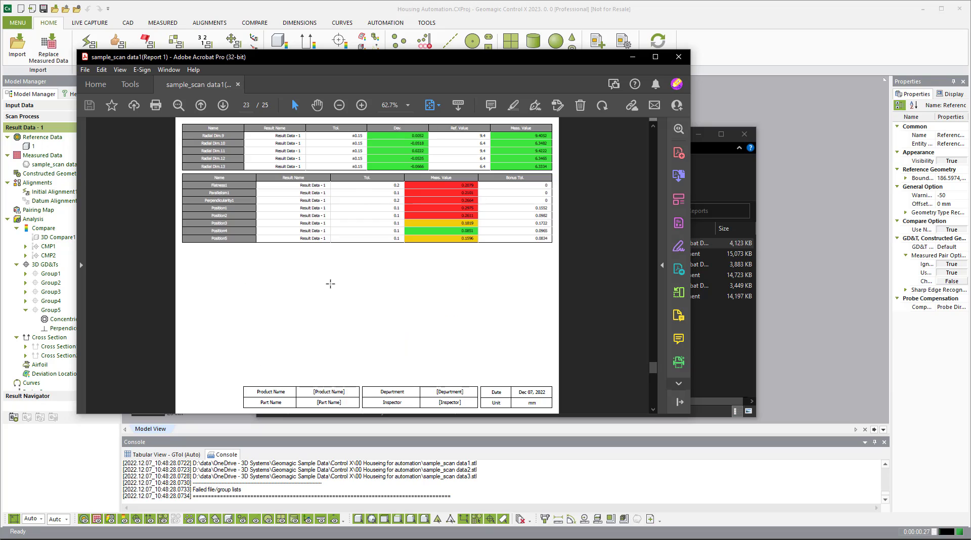
scroll(330, 283, "down", 4)
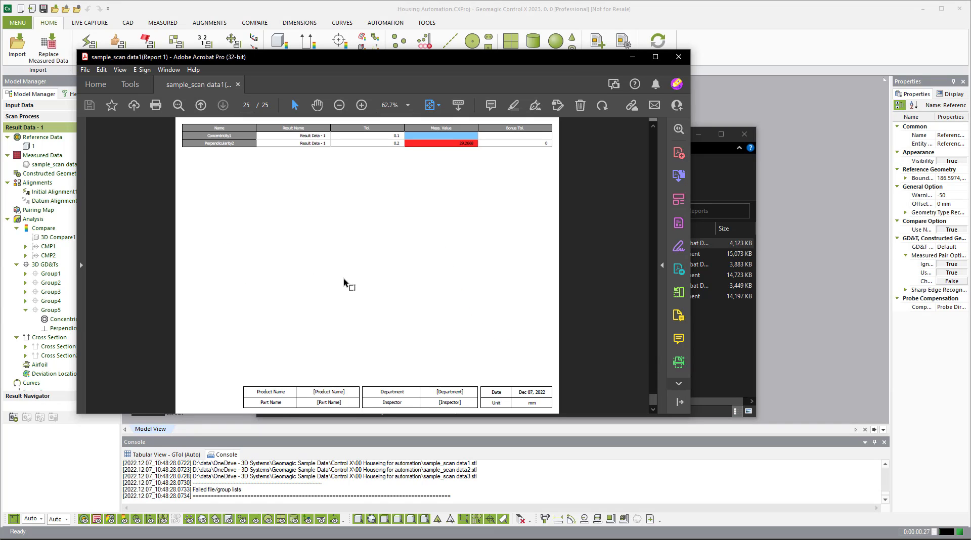
left_click(679, 57)
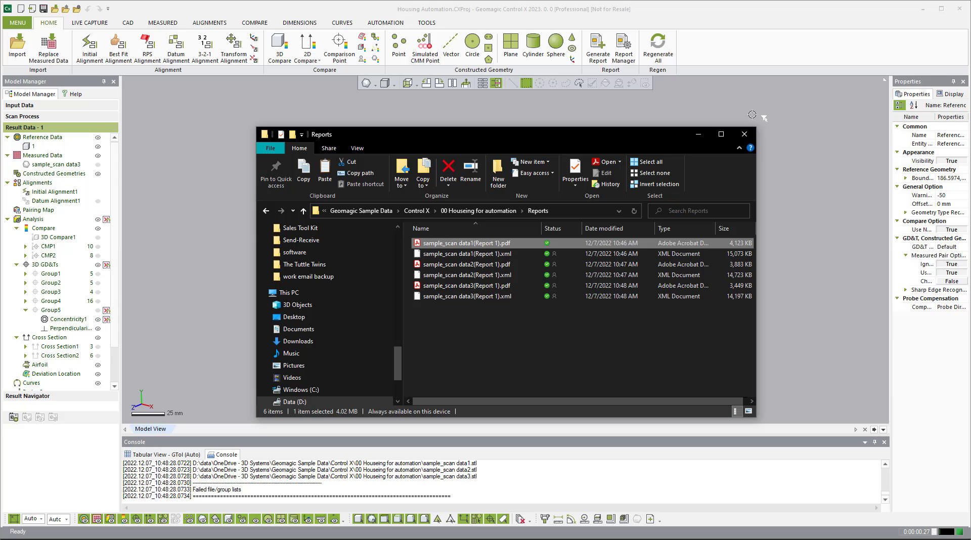
- Close the Reports folder and launch Trend Report from MENU > Tools > Report Tools
left_click(697, 134)
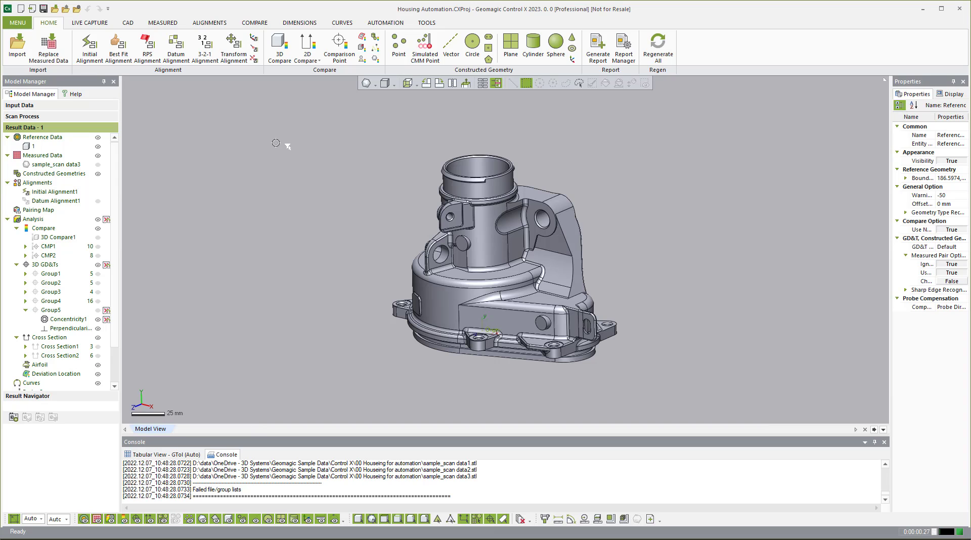
left_click(16, 23)
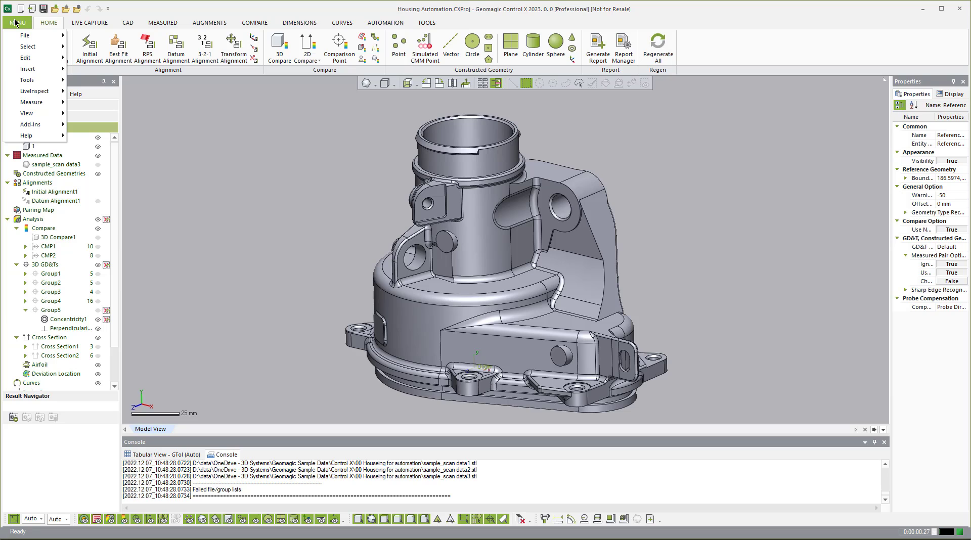
mouse_move(30, 80)
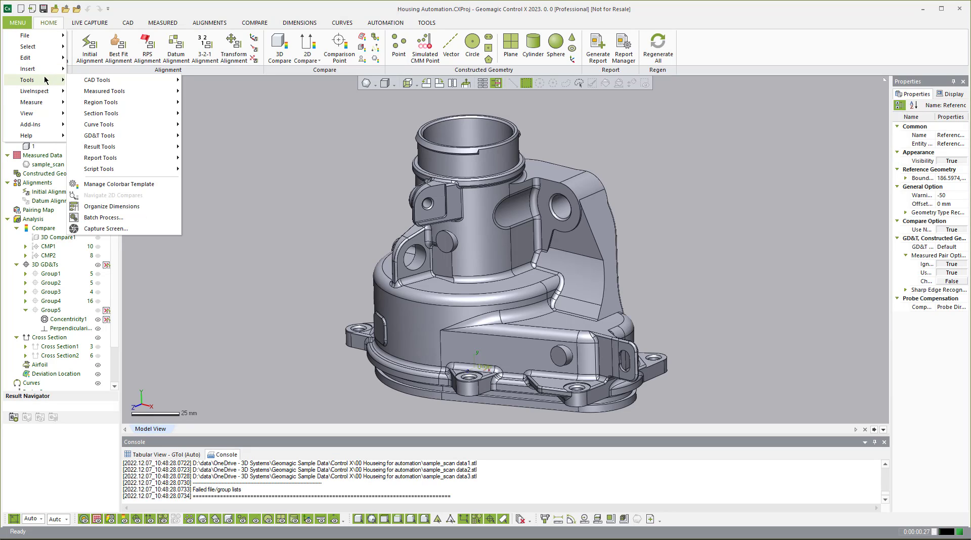
mouse_move(113, 160)
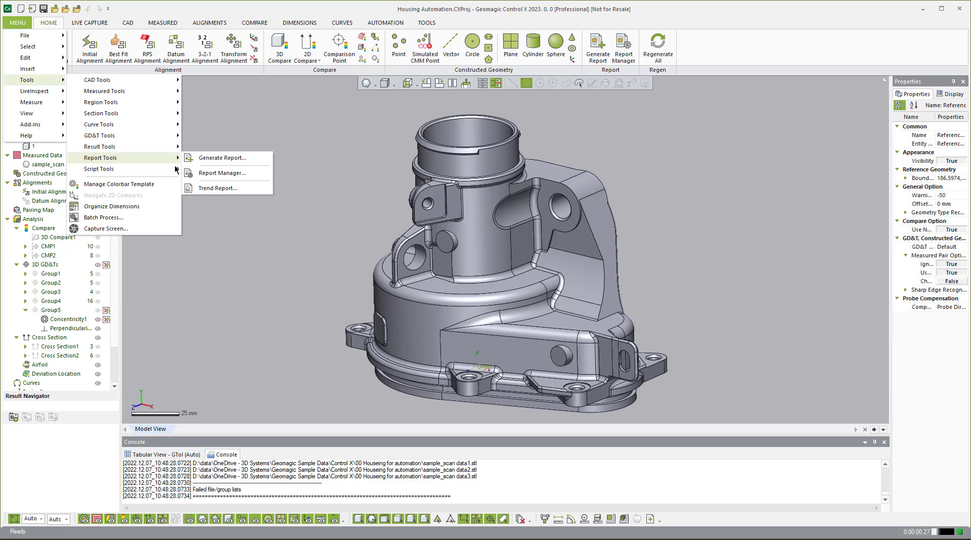
left_click(216, 189)
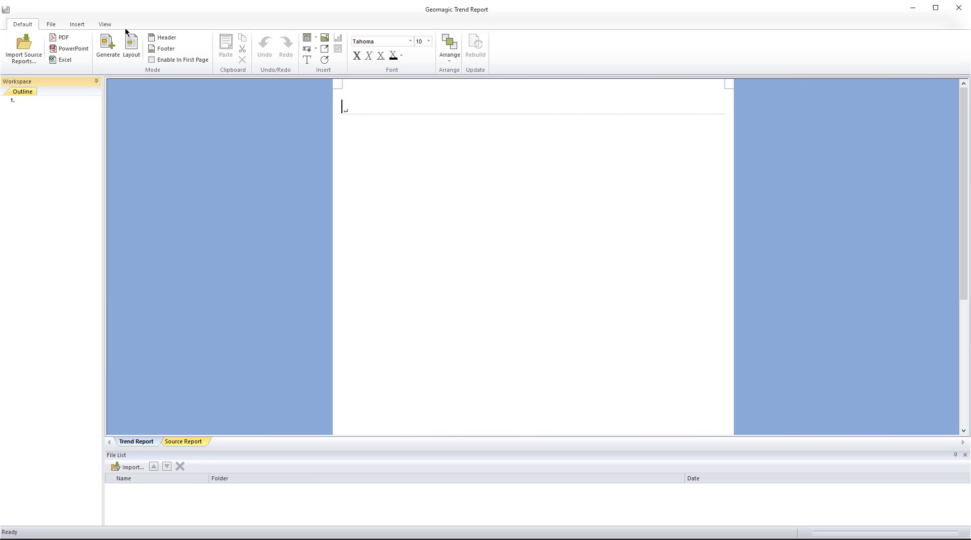
- Import all three sample_scan XML reports from the Reports folder on Data (D:)
left_click(31, 45)
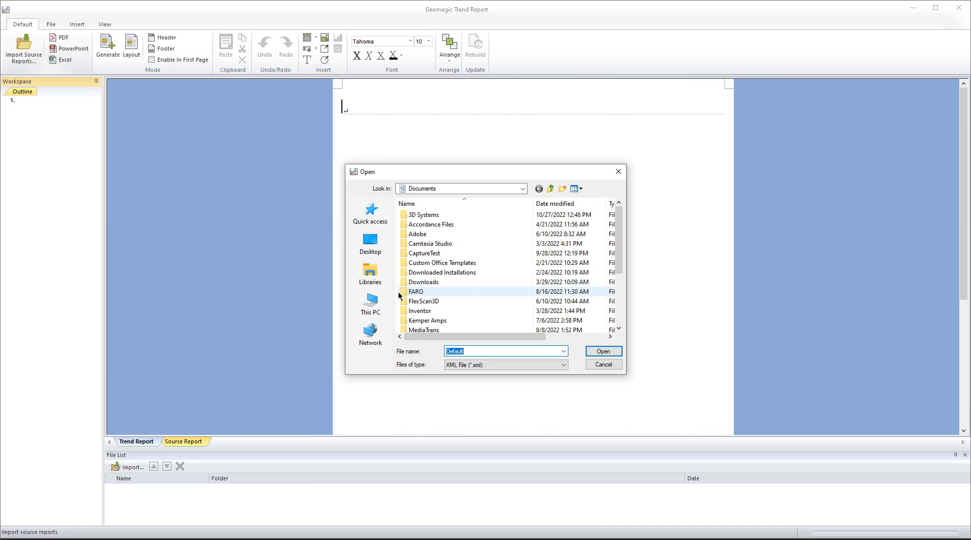
left_click(371, 303)
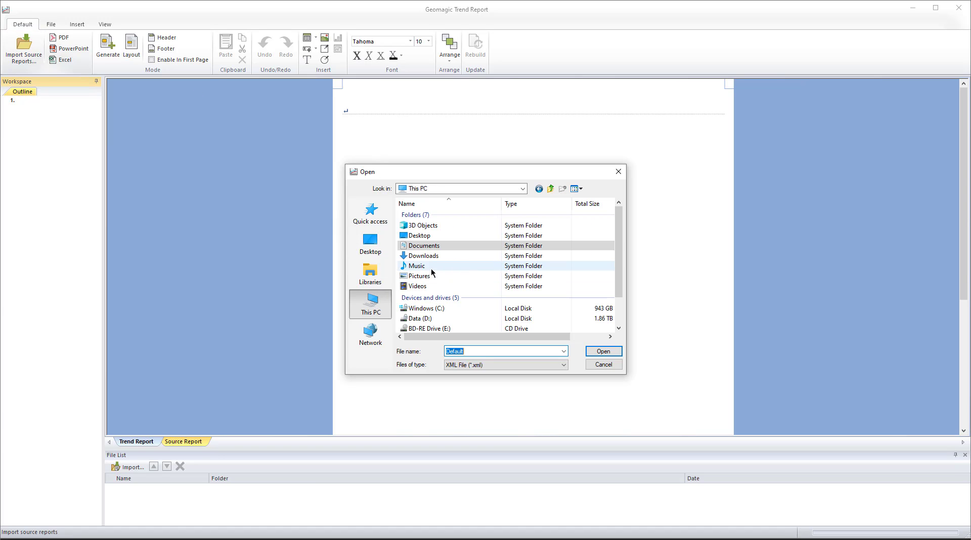
left_click(435, 320)
double_click(435, 320)
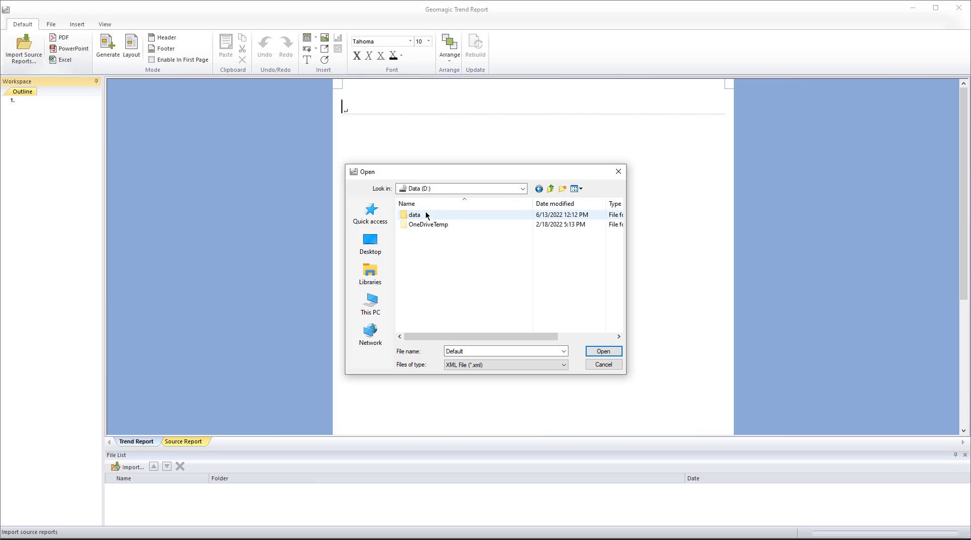
double_click(446, 215)
double_click(445, 214)
left_click(506, 279)
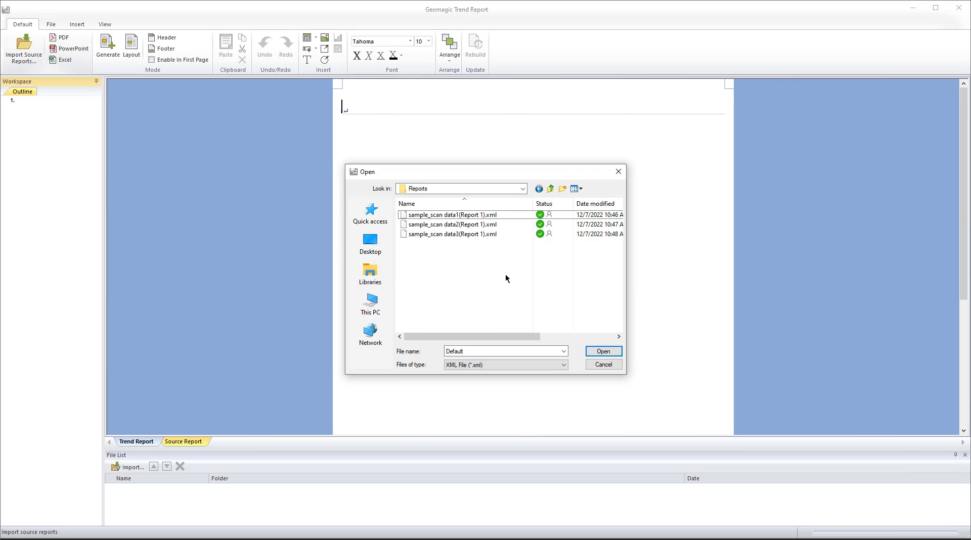
key("ctrl+a")
left_click(602, 351)
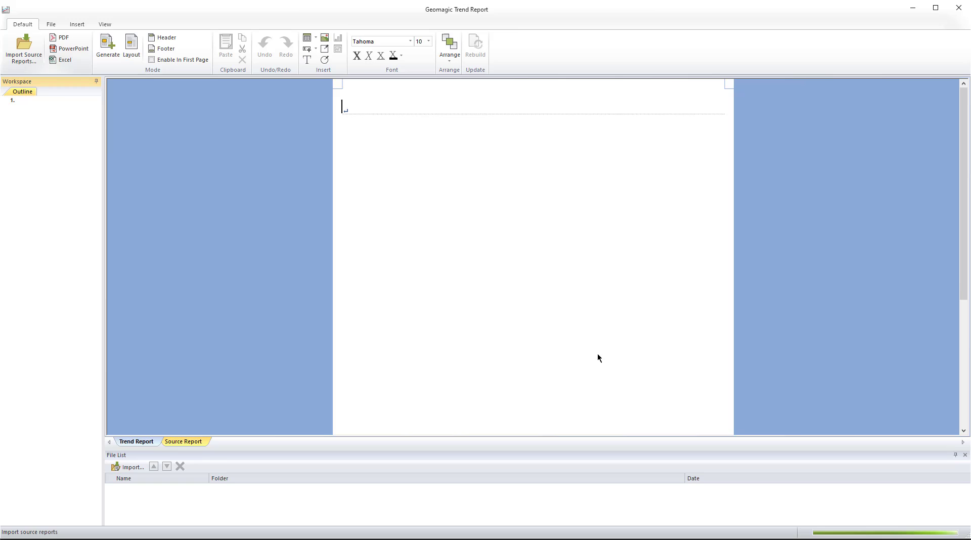
- Scroll through the data3 source report pages and its Workspace Outline sections
scroll(626, 257, "down", 20)
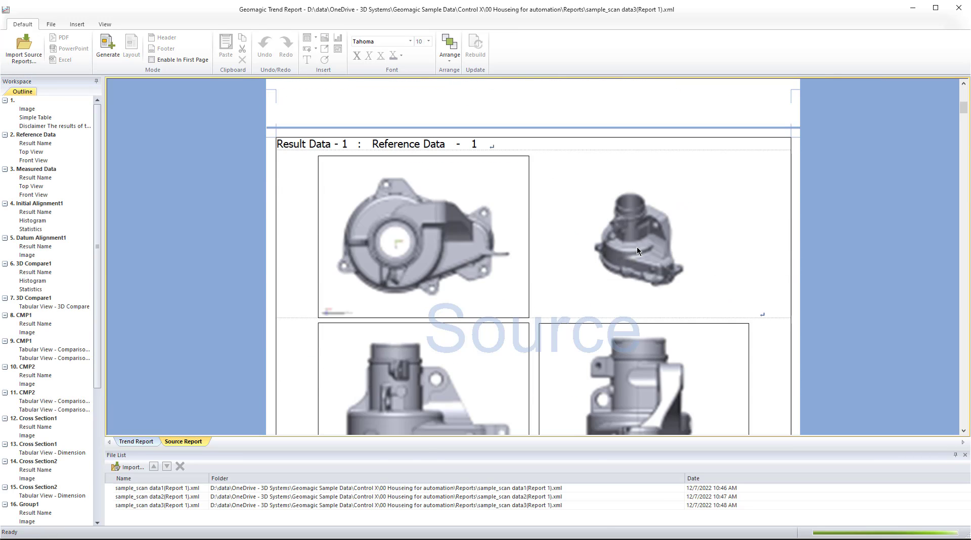
scroll(638, 250, "down", 10)
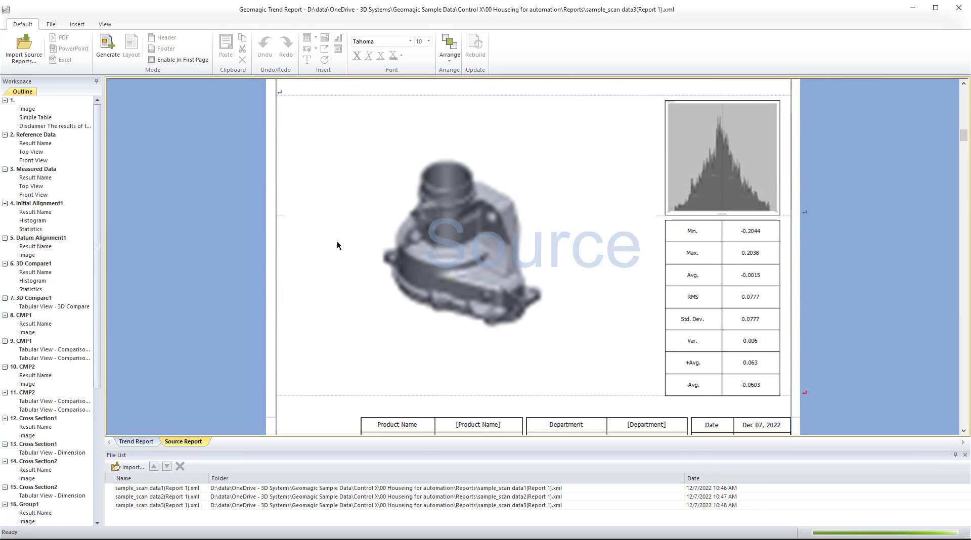
scroll(74, 285, "down", 8)
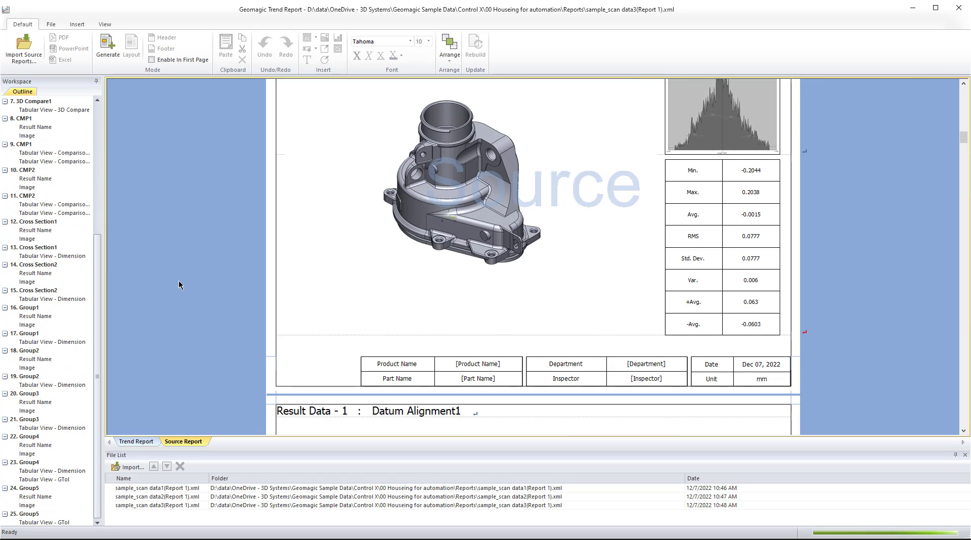
scroll(181, 280, "up", 20)
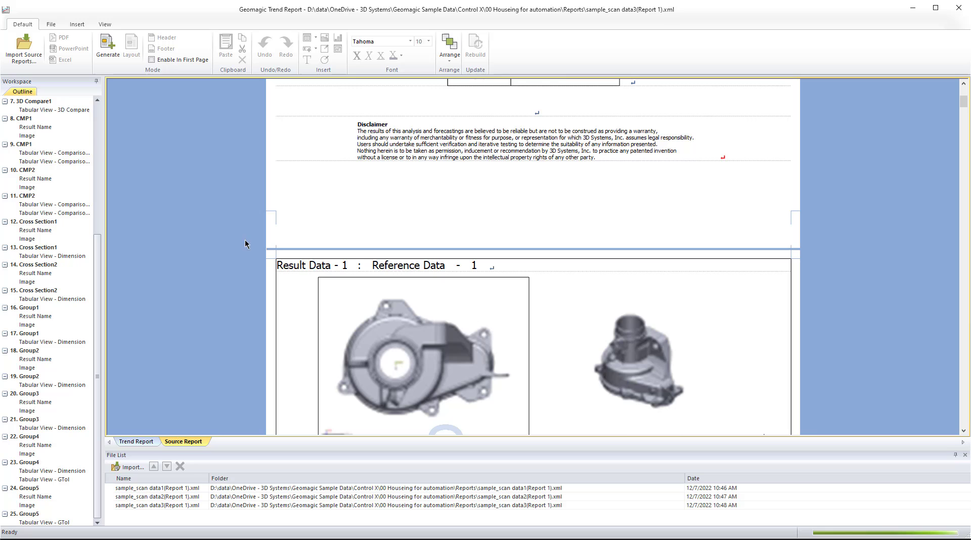
- Generate the trend report and save it as Trend Report.xls in 00 Houseing for automation
left_click(114, 54)
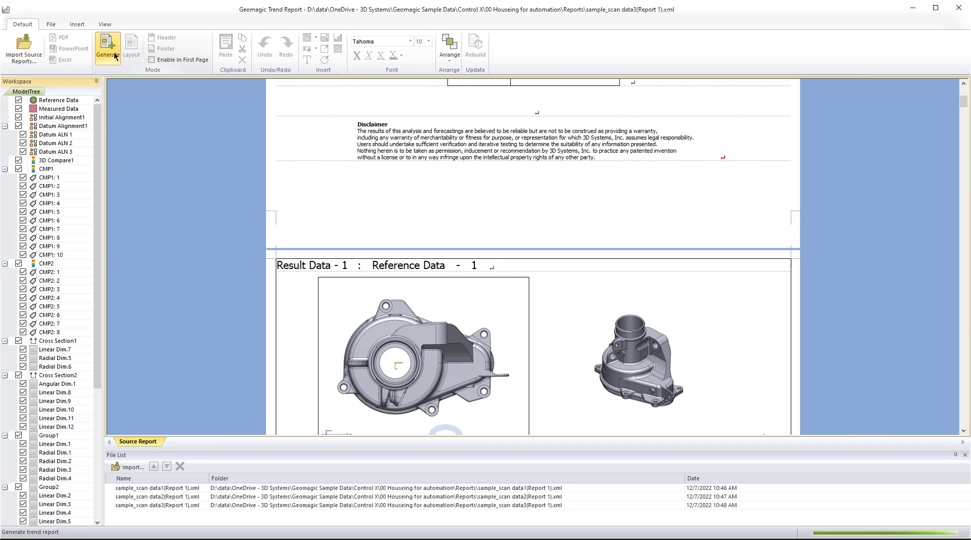
left_click(60, 61)
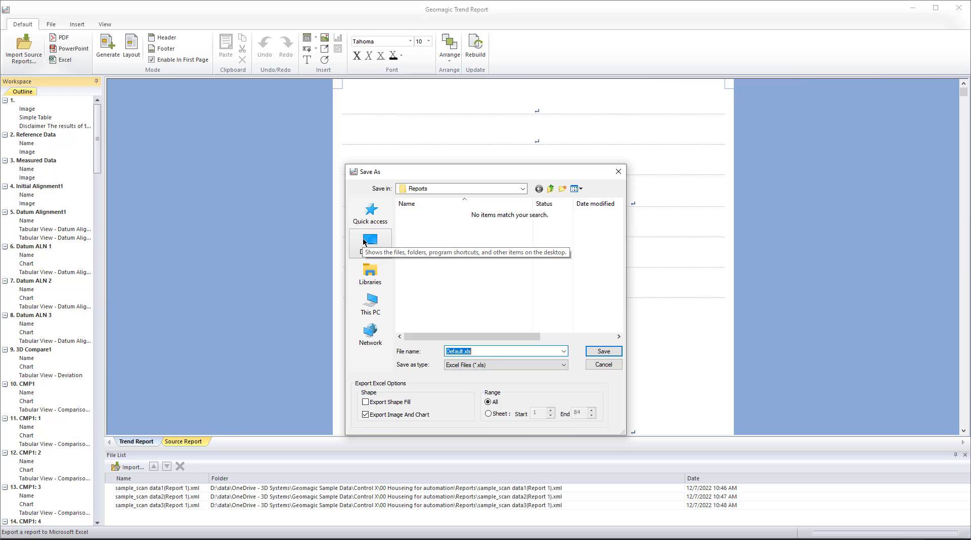
left_click(550, 189)
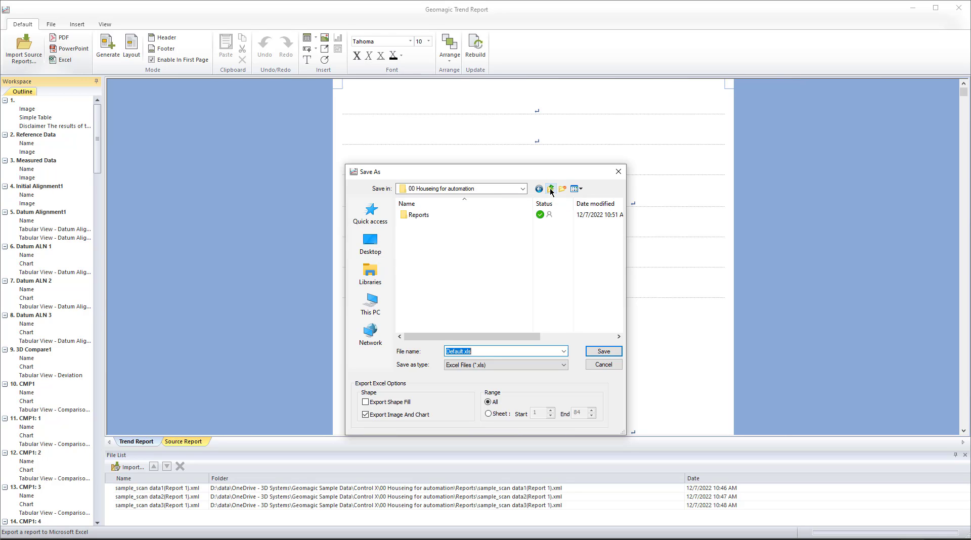
left_click(450, 264)
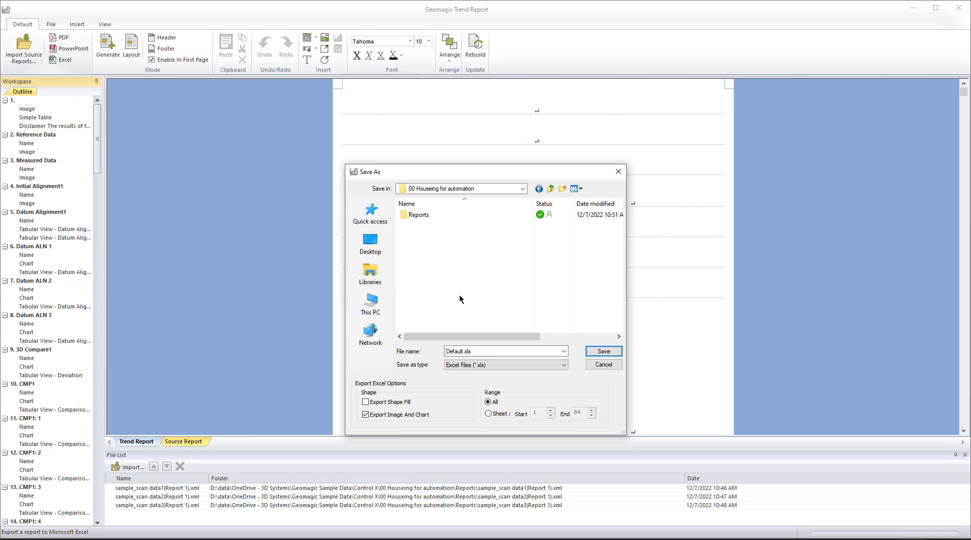
left_click(482, 351)
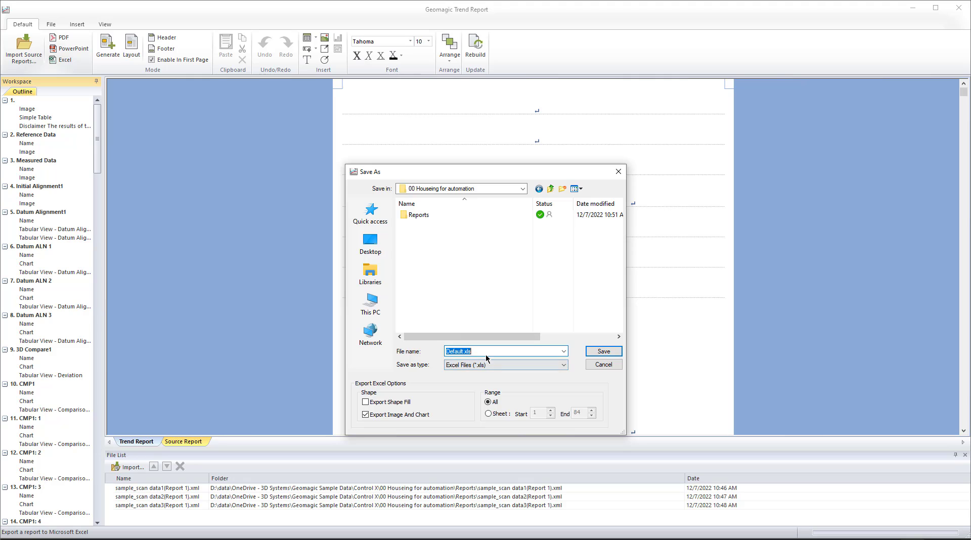
type("Trend Report")
left_click(442, 268)
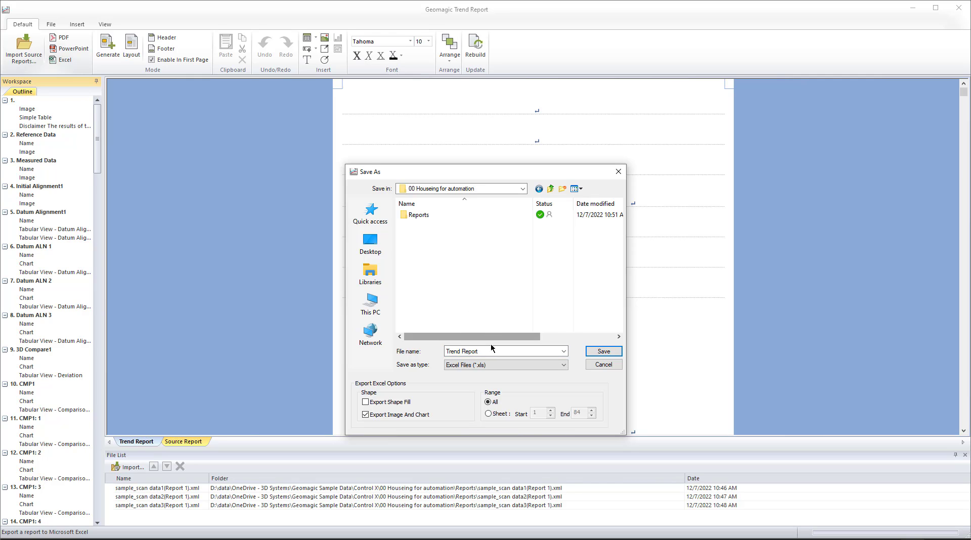
left_click(620, 356)
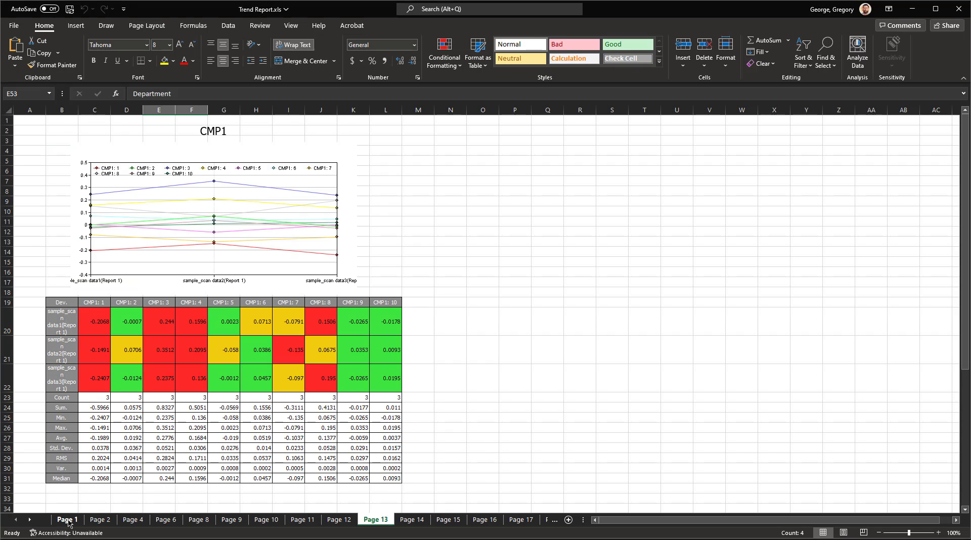
- Browse sheets Page 1, Page 2, Page 4 and Page 6, ending on the Page 13 CMP1 summary
left_click(67, 521)
scroll(288, 338, "up", 4)
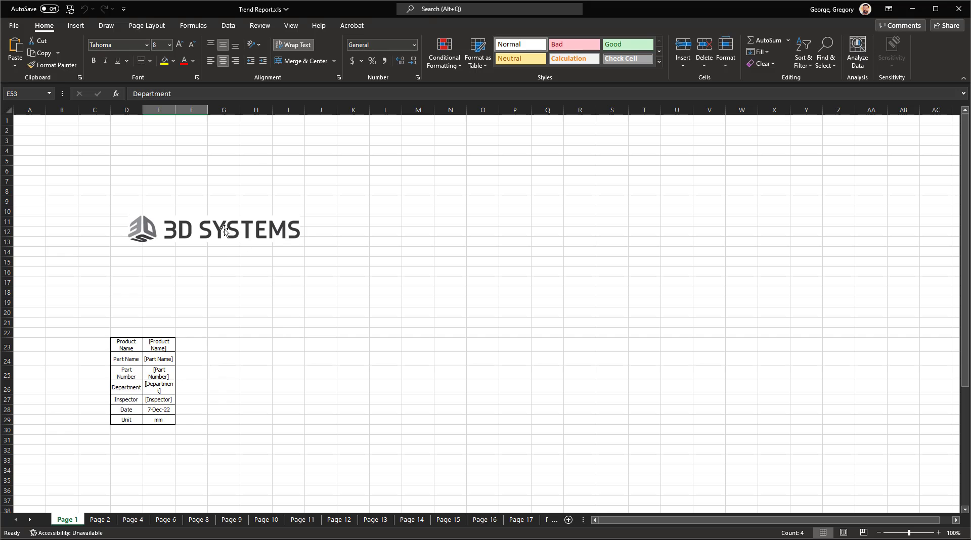
scroll(225, 231, "down", 2)
scroll(224, 231, "down", 6)
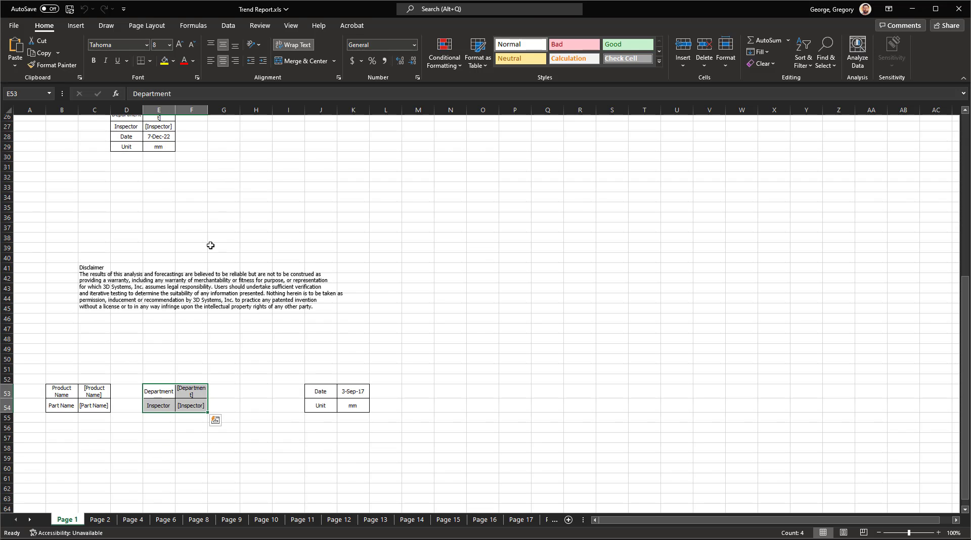
scroll(112, 282, "up", 8)
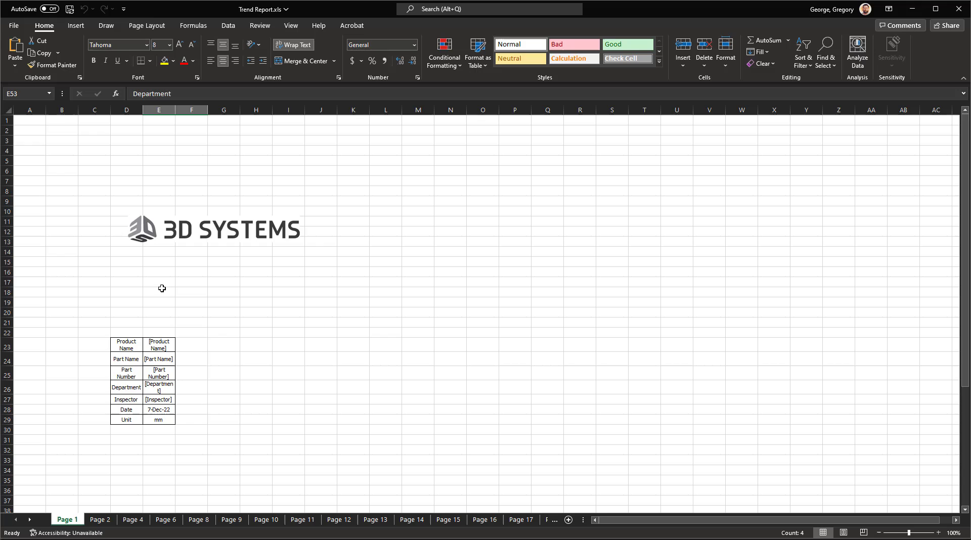
scroll(202, 335, "down", 3)
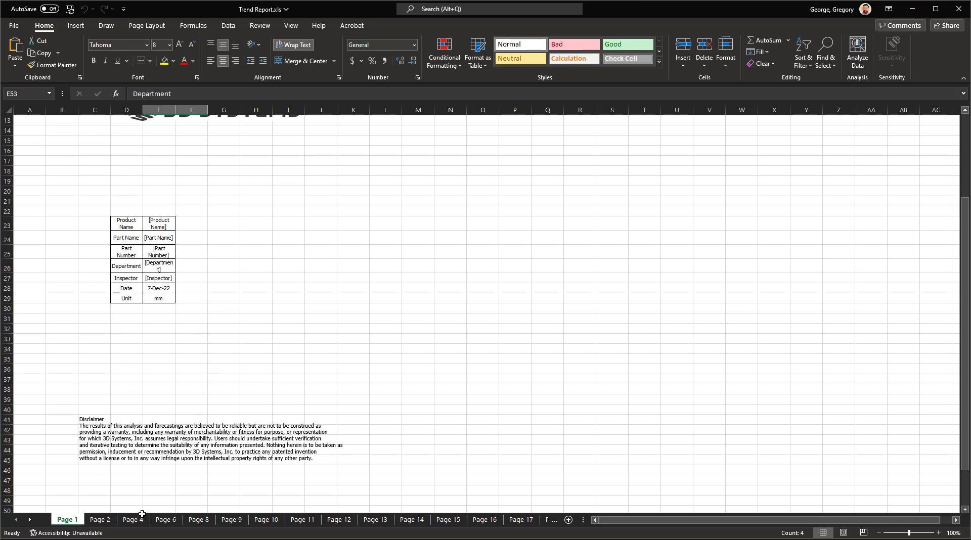
left_click(101, 520)
scroll(299, 325, "up", 15)
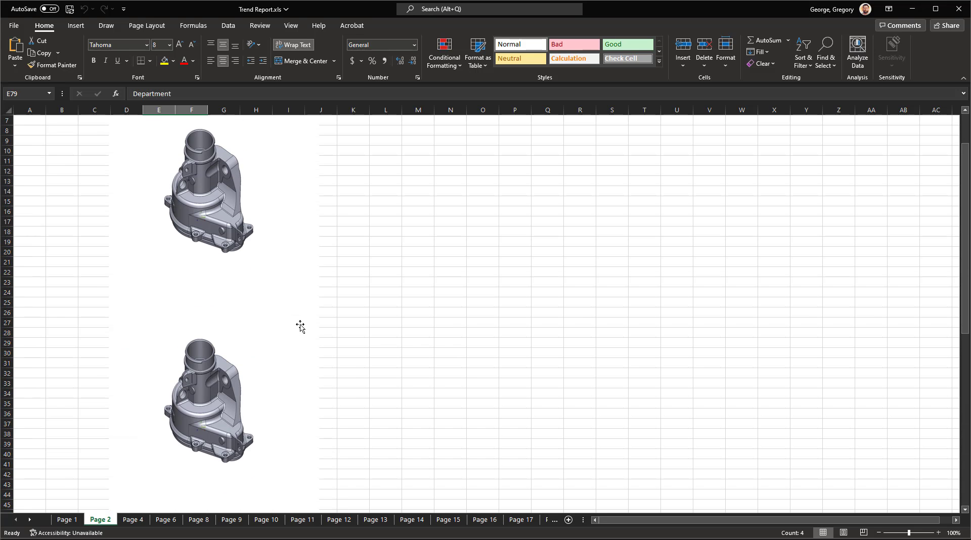
scroll(302, 330, "down", 15)
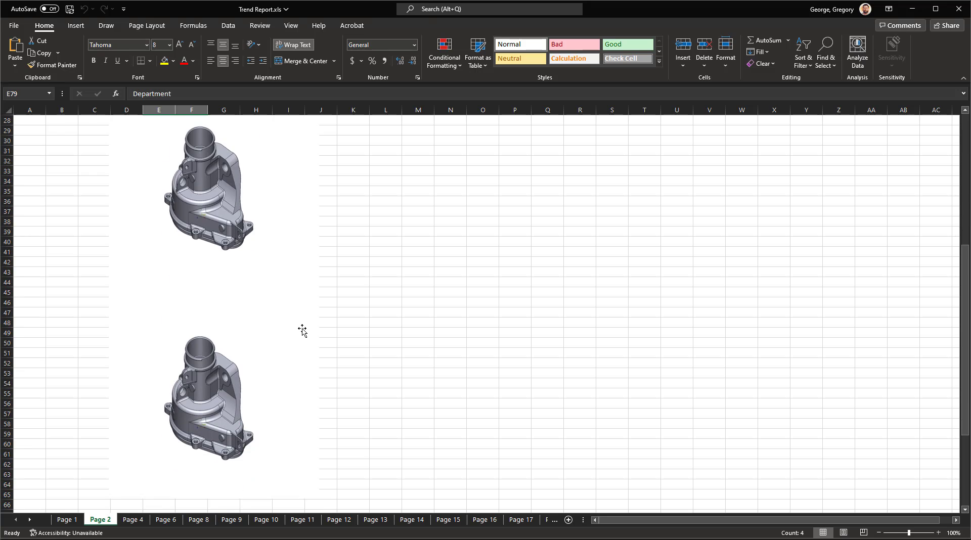
left_click(133, 520)
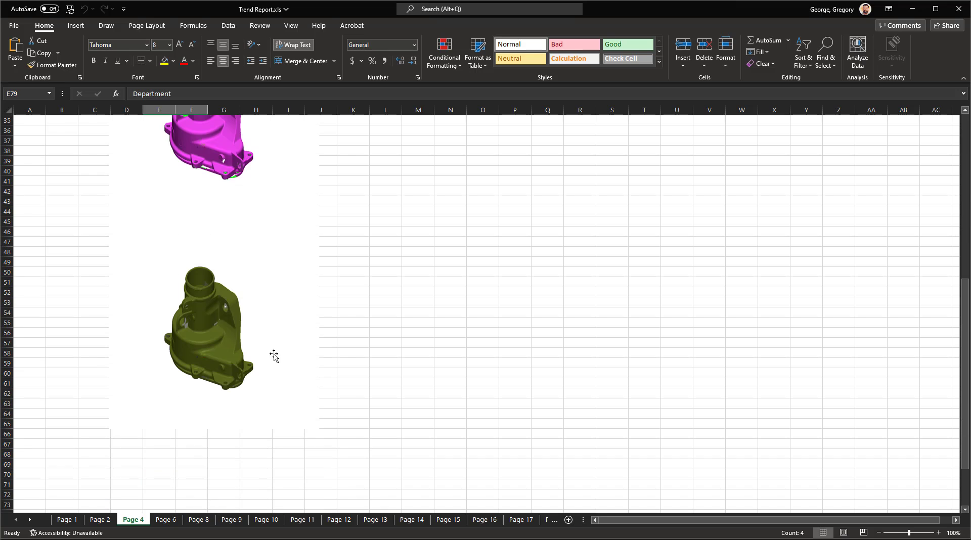
left_click(164, 520)
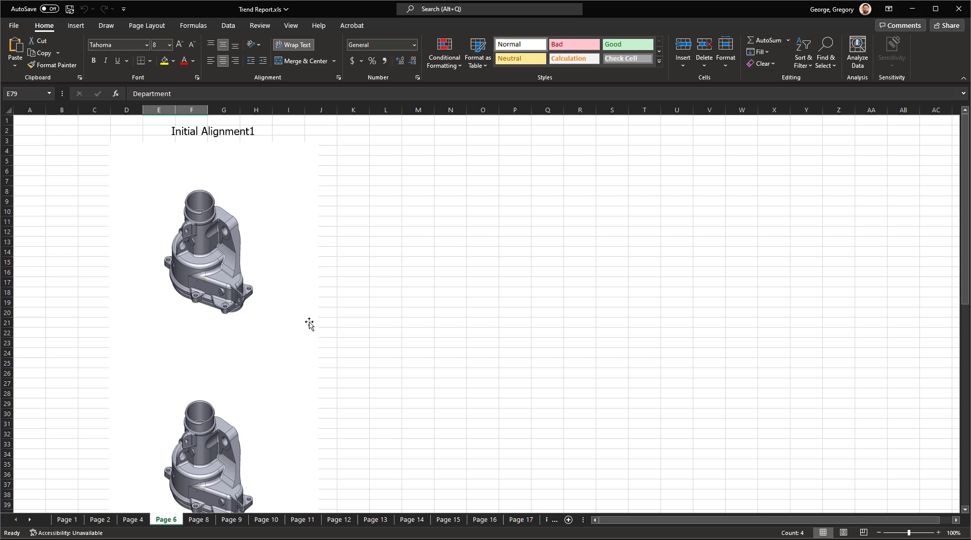
left_click(368, 522)
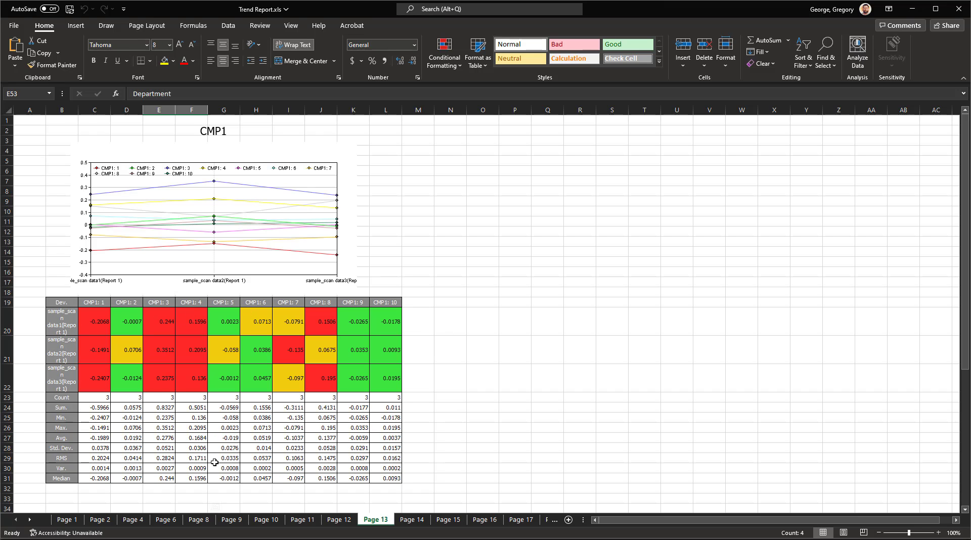
- Review the deviation charts and Cp/Cpk tables on Page 14 (CMP1: 1), Page 15 (CMP1: 2) and Page 16
left_click(412, 520)
scroll(418, 321, "up", 10)
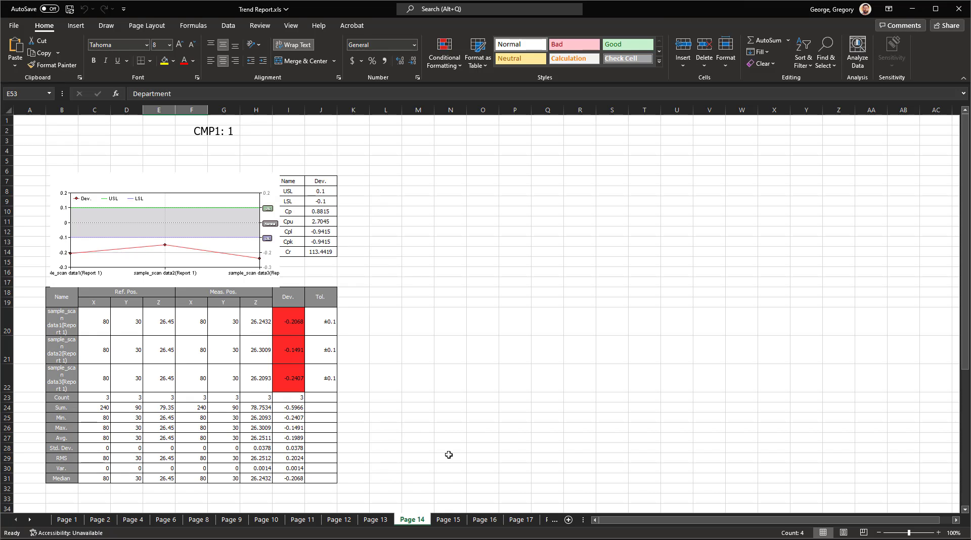
left_click(446, 520)
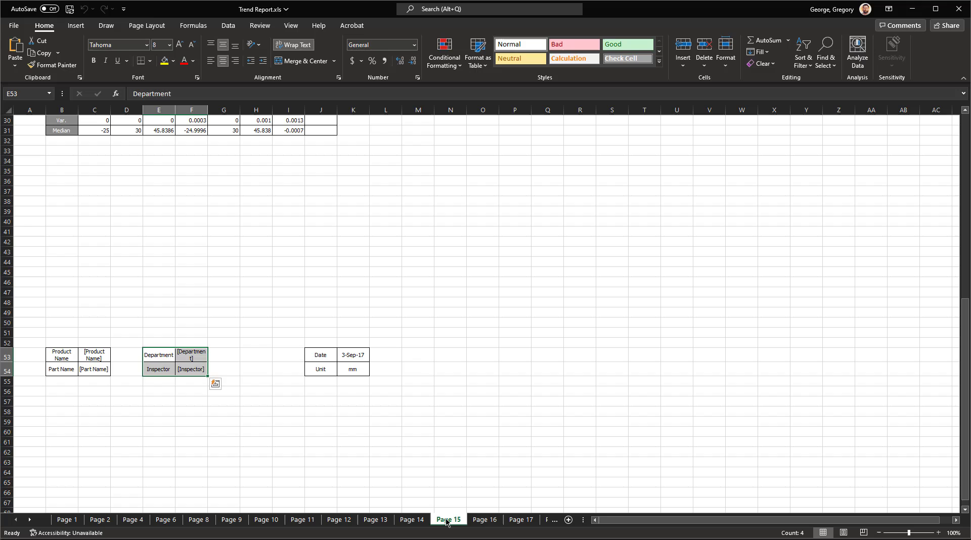
scroll(418, 364, "up", 10)
scroll(419, 364, "up", 5)
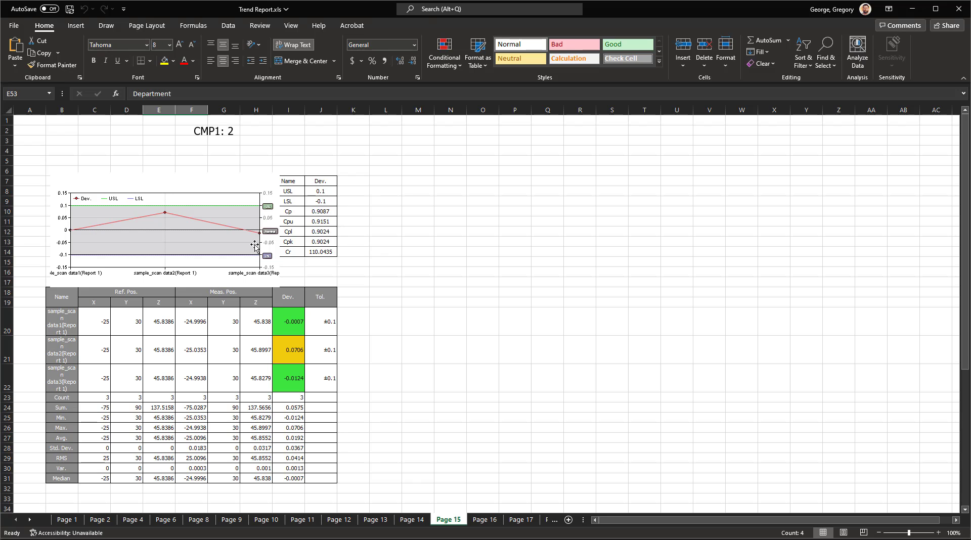
left_click(490, 521)
scroll(488, 384, "up", 10)
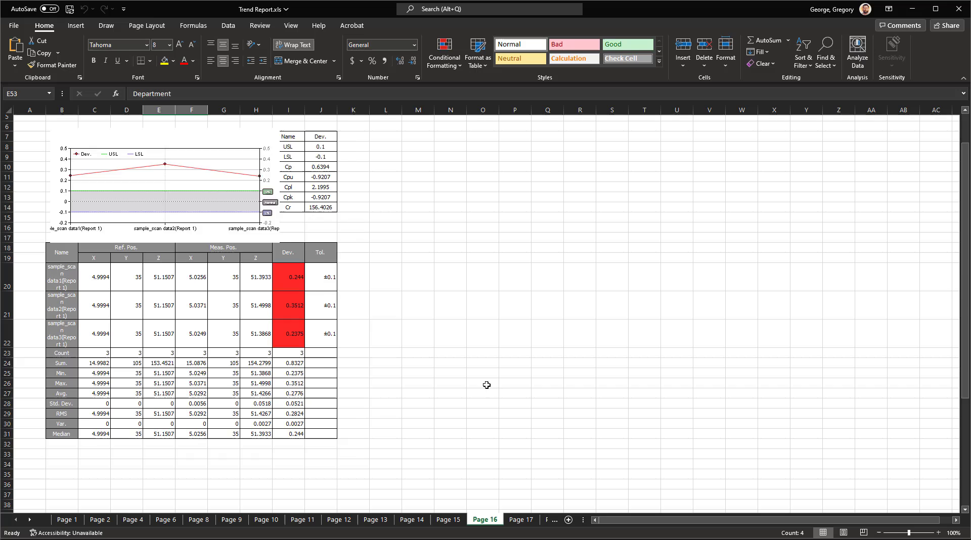
- Review Page 17 (CMP1: 4), then show Page 18's CMP1: 5 chart and Cp/Cpk table
left_click(521, 520)
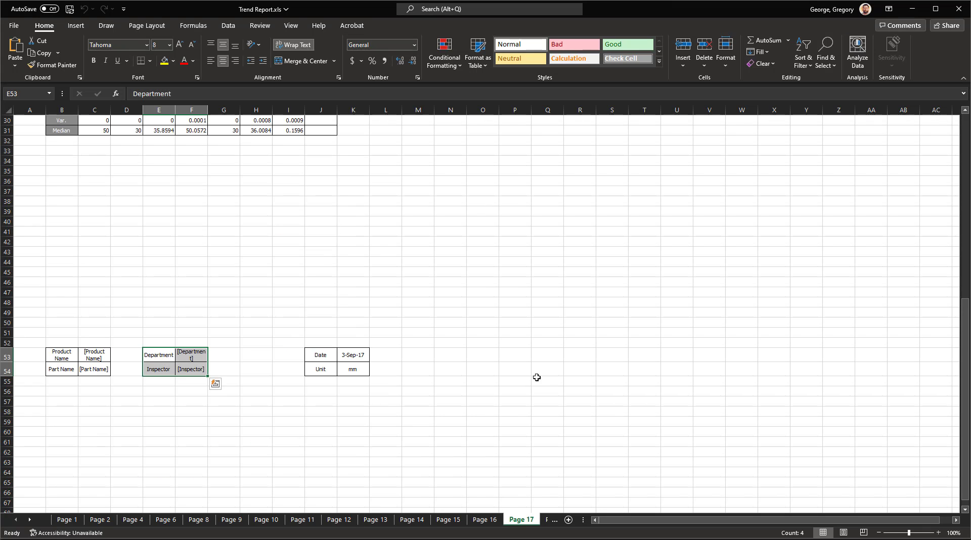
scroll(505, 399, "up", 8)
scroll(488, 369, "up", 2)
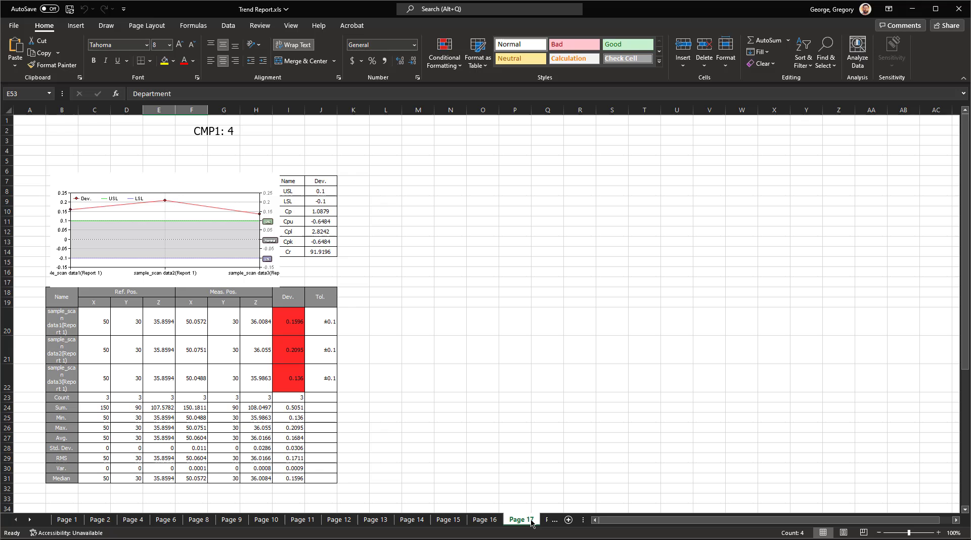
left_click(547, 520)
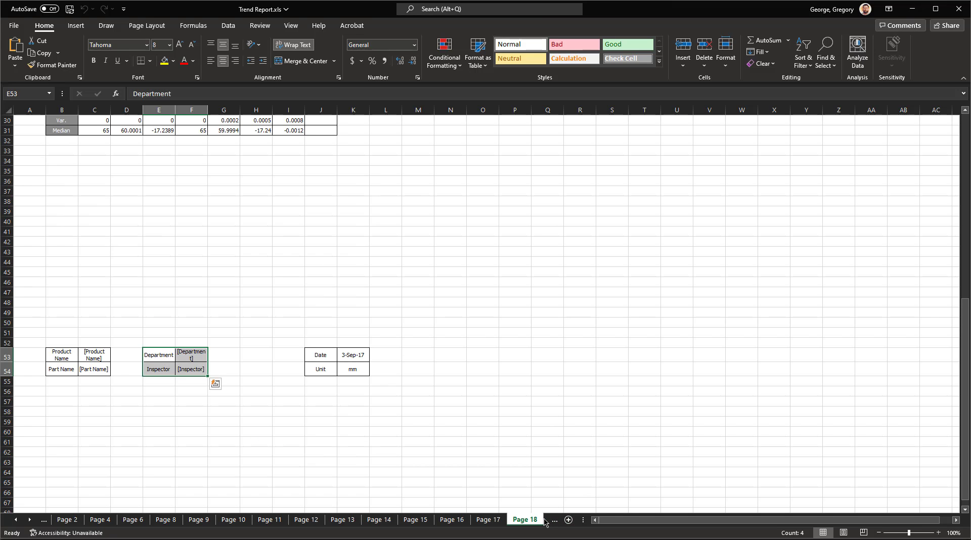
scroll(445, 374, "up", 10)
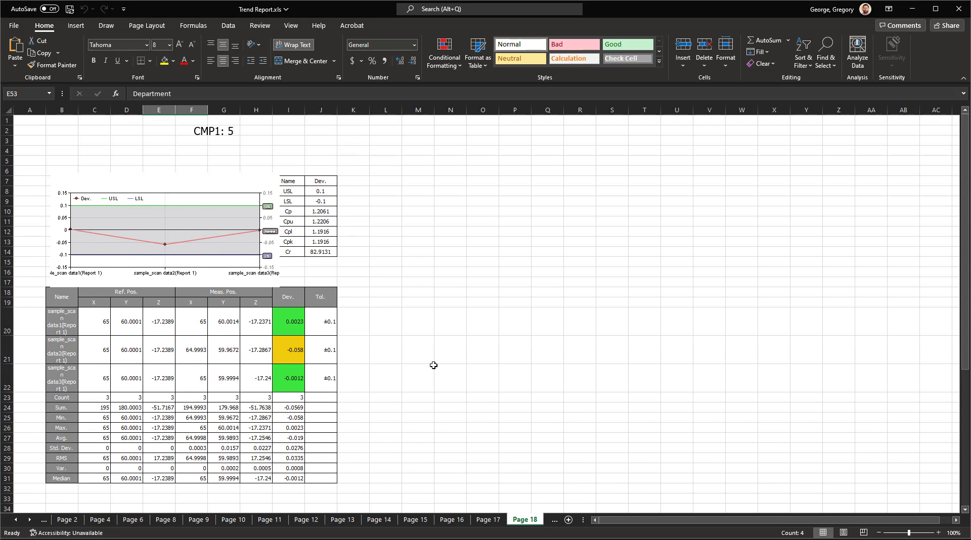